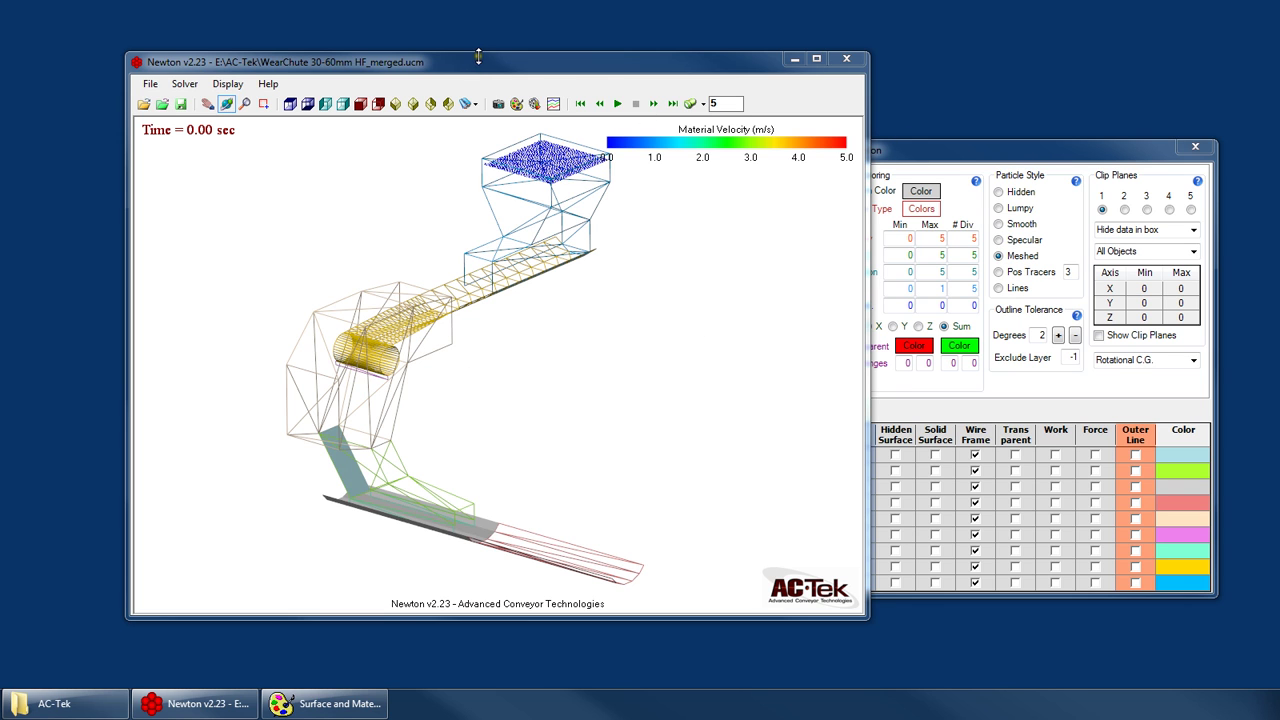
Open File > Playback Tools > Export Playback File to DXF and move the dialog right
{"action": "left_click_drag", "start_coordinate": [493, 70], "coordinate": [463, 70]}
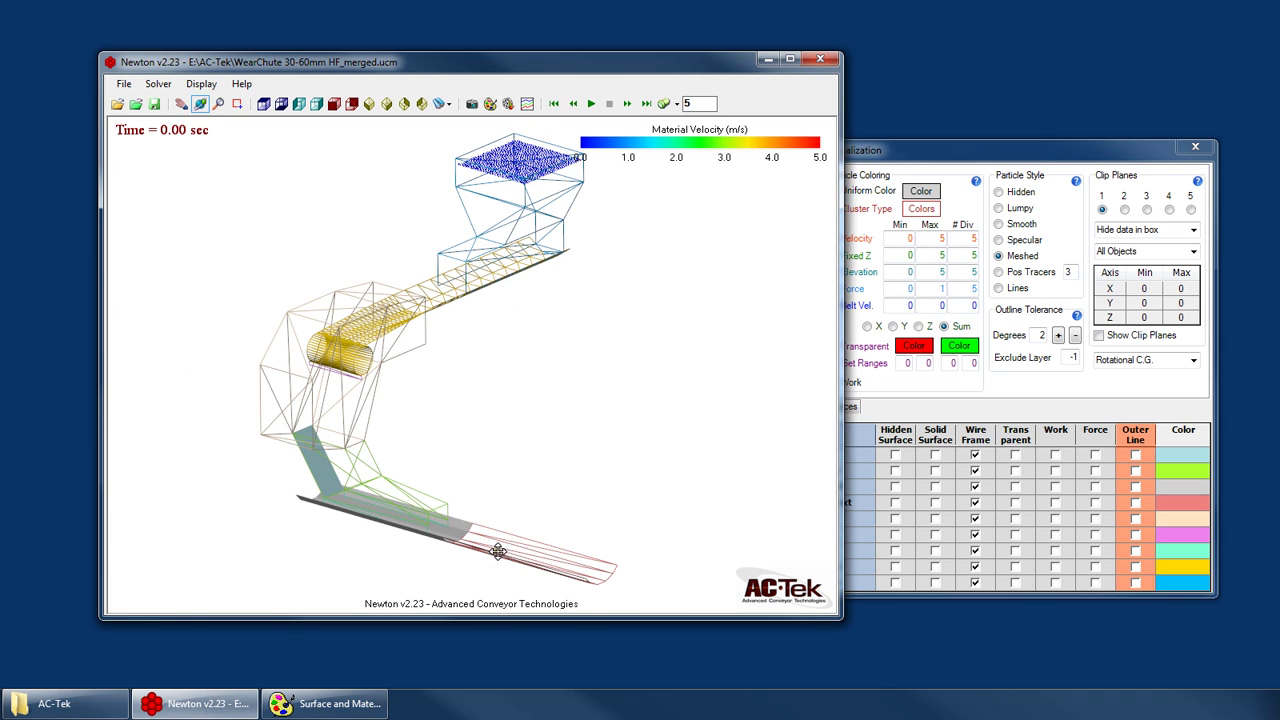
{"action": "scroll", "coordinate": [515, 145], "scroll_direction": "up", "scroll_amount": 5}
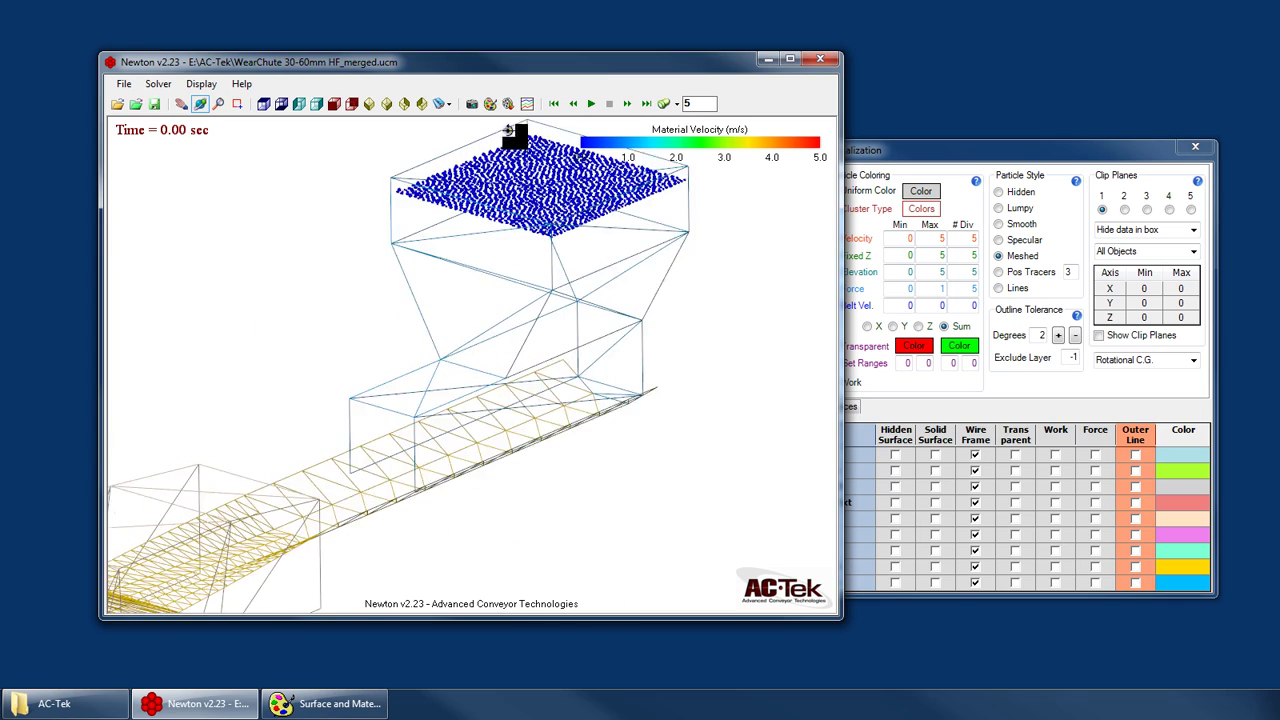
{"action": "scroll", "coordinate": [508, 130], "scroll_direction": "up", "scroll_amount": 5}
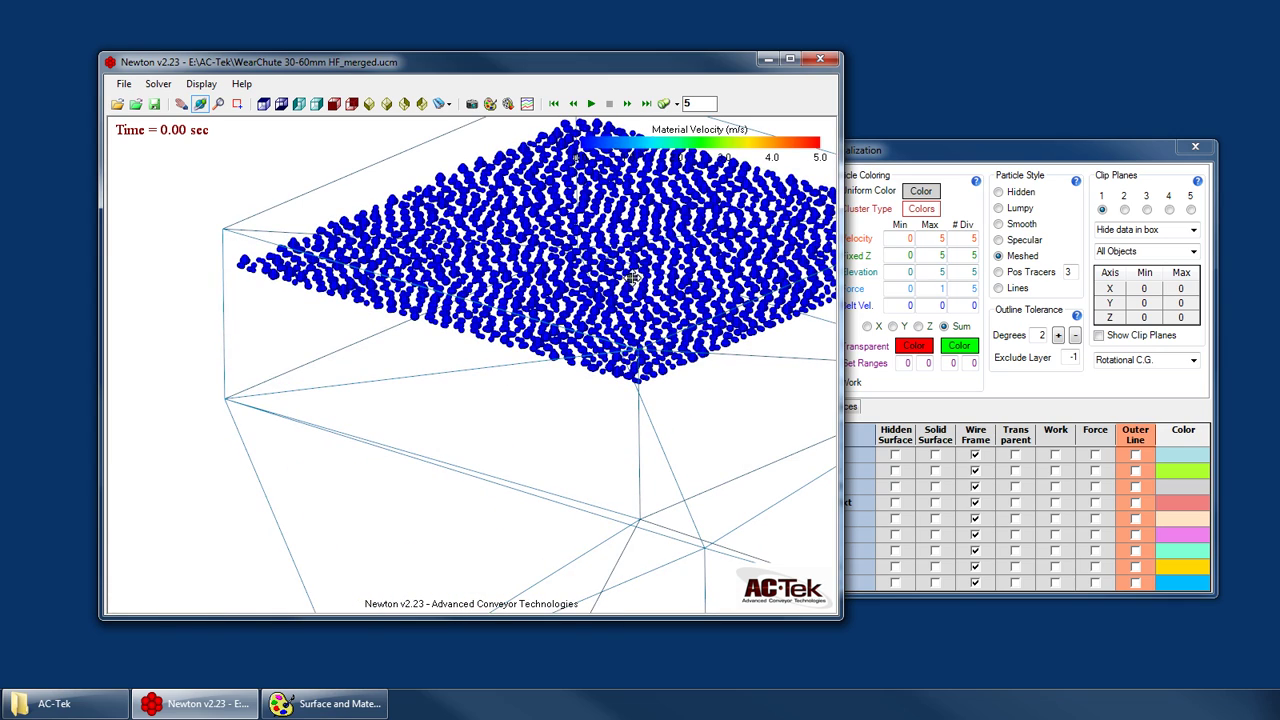
{"action": "scroll", "coordinate": [491, 213], "scroll_direction": "down", "scroll_amount": 10}
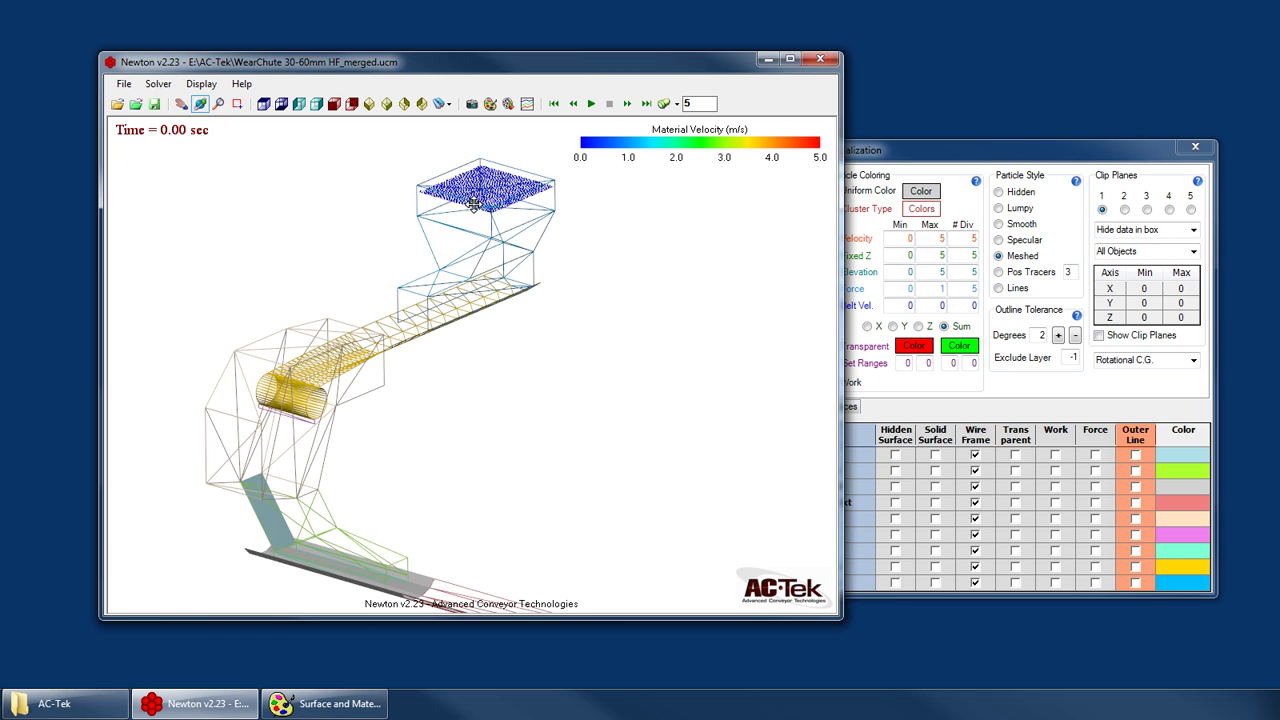
{"action": "left_click", "coordinate": [124, 84]}
{"action": "mouse_move", "coordinate": [230, 252]}
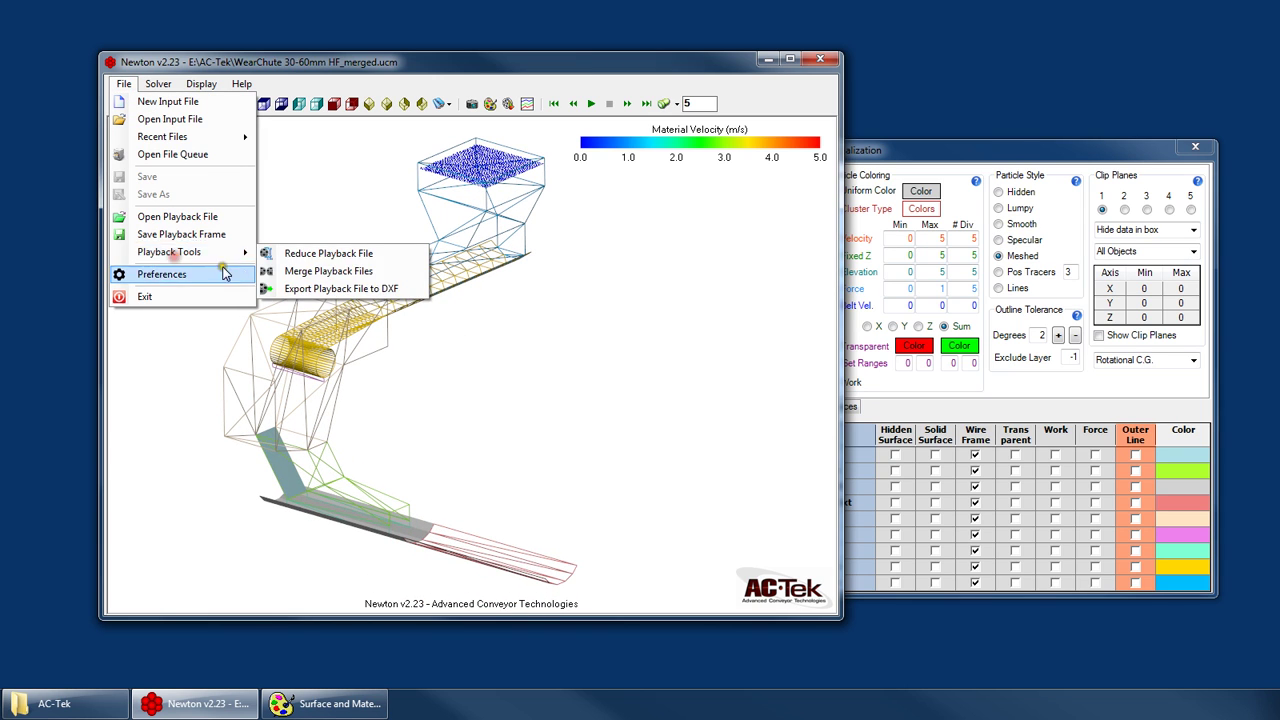
{"action": "left_click", "coordinate": [376, 289]}
{"action": "left_click_drag", "start_coordinate": [449, 211], "coordinate": [684, 232]}
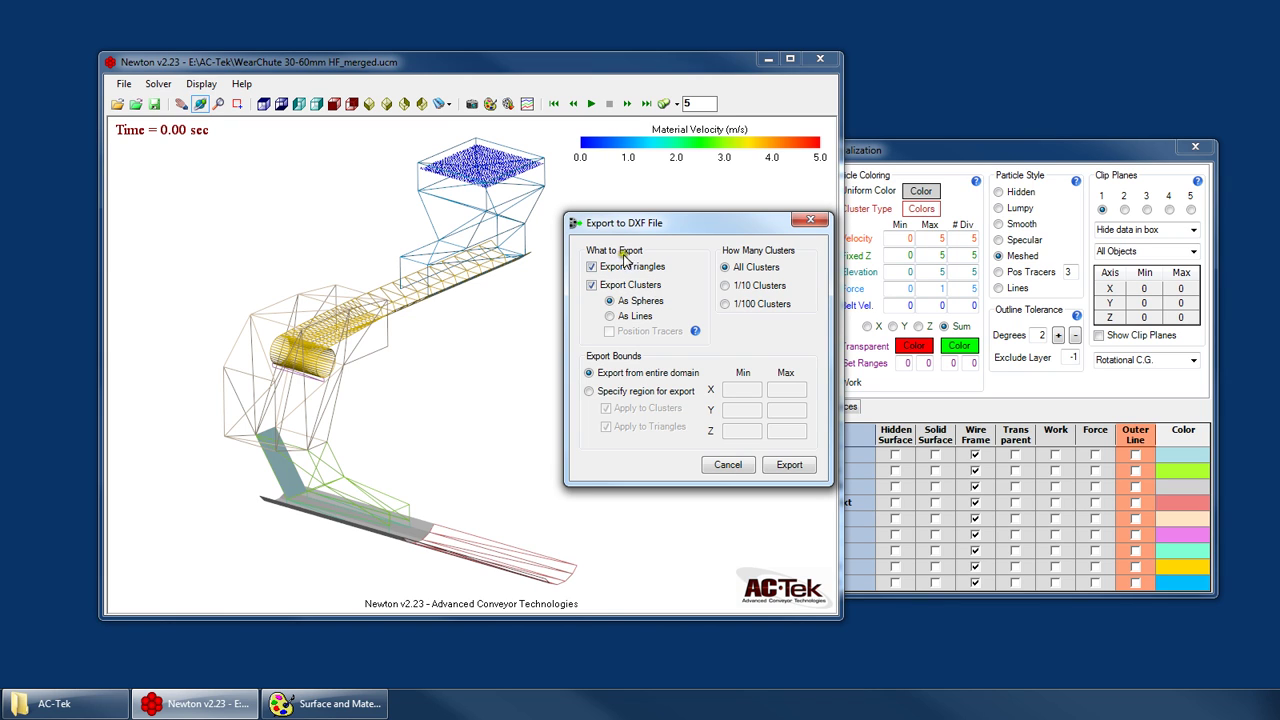
Keep clusters exported as spheres and export only 1/100 of the clusters
{"action": "left_click", "coordinate": [638, 316]}
{"action": "left_click", "coordinate": [631, 316]}
{"action": "left_click", "coordinate": [640, 302]}
{"action": "left_click", "coordinate": [766, 270]}
{"action": "left_click", "coordinate": [770, 308]}
Restrict the export to a specified region with X minimum -2.5
{"action": "left_click", "coordinate": [652, 391]}
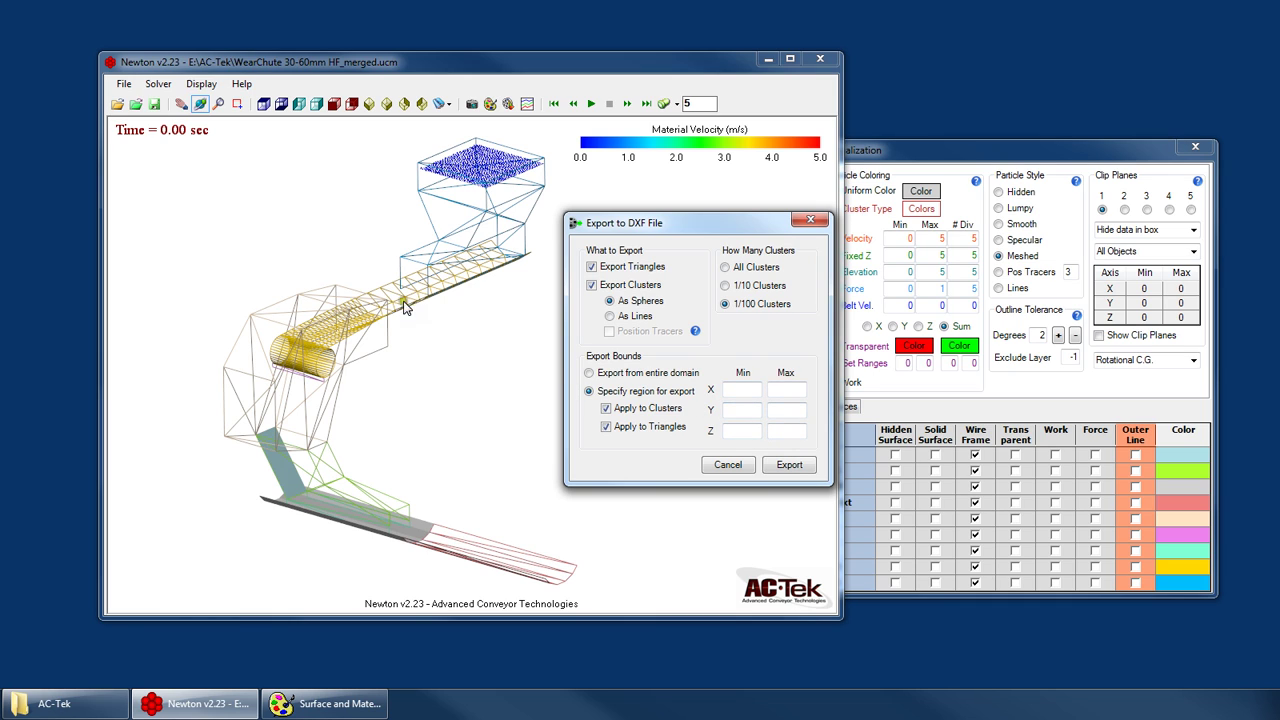
{"action": "left_click", "coordinate": [735, 390]}
{"action": "type", "text": "-2.5"}
{"action": "key", "text": "Tab"}
{"action": "left_click", "coordinate": [759, 408]}
{"action": "left_click", "coordinate": [738, 408]}
Cancel the DXF export, select clip plane 1 and turn on Show Clip Planes
{"action": "left_click", "coordinate": [694, 415]}
{"action": "left_click", "coordinate": [728, 464]}
{"action": "left_click", "coordinate": [1147, 150]}
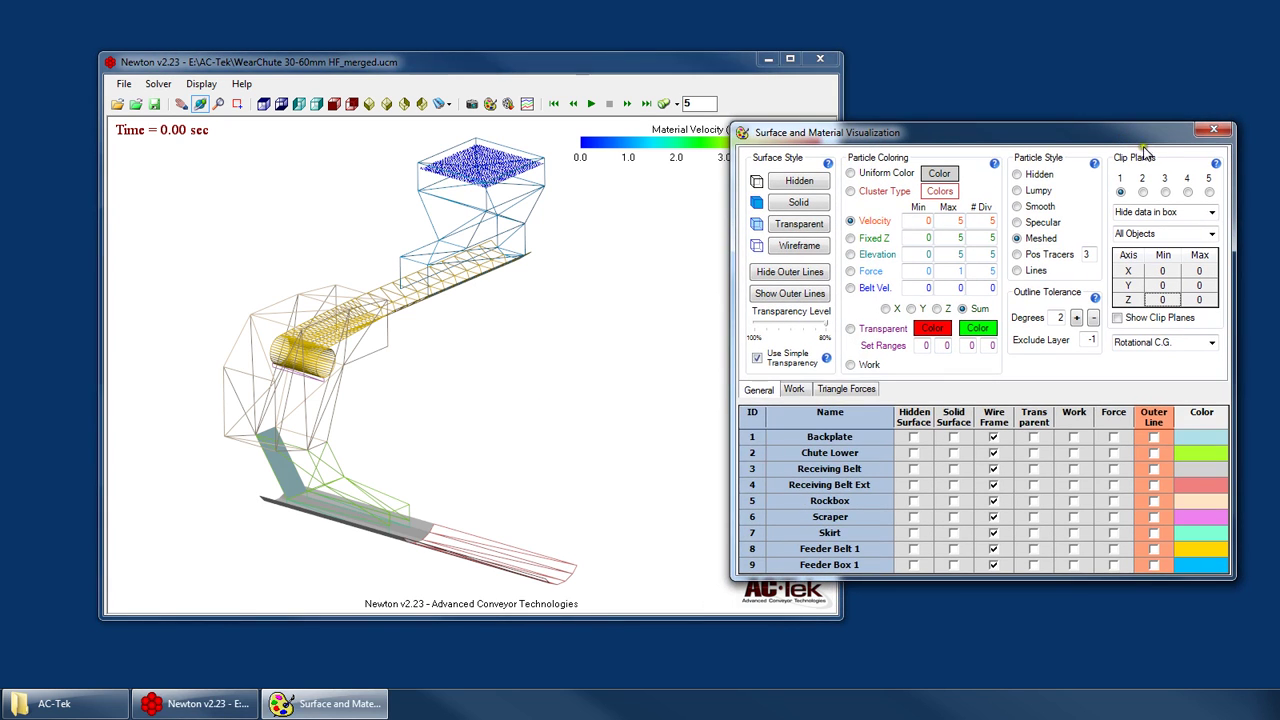
{"action": "left_click", "coordinate": [1120, 193]}
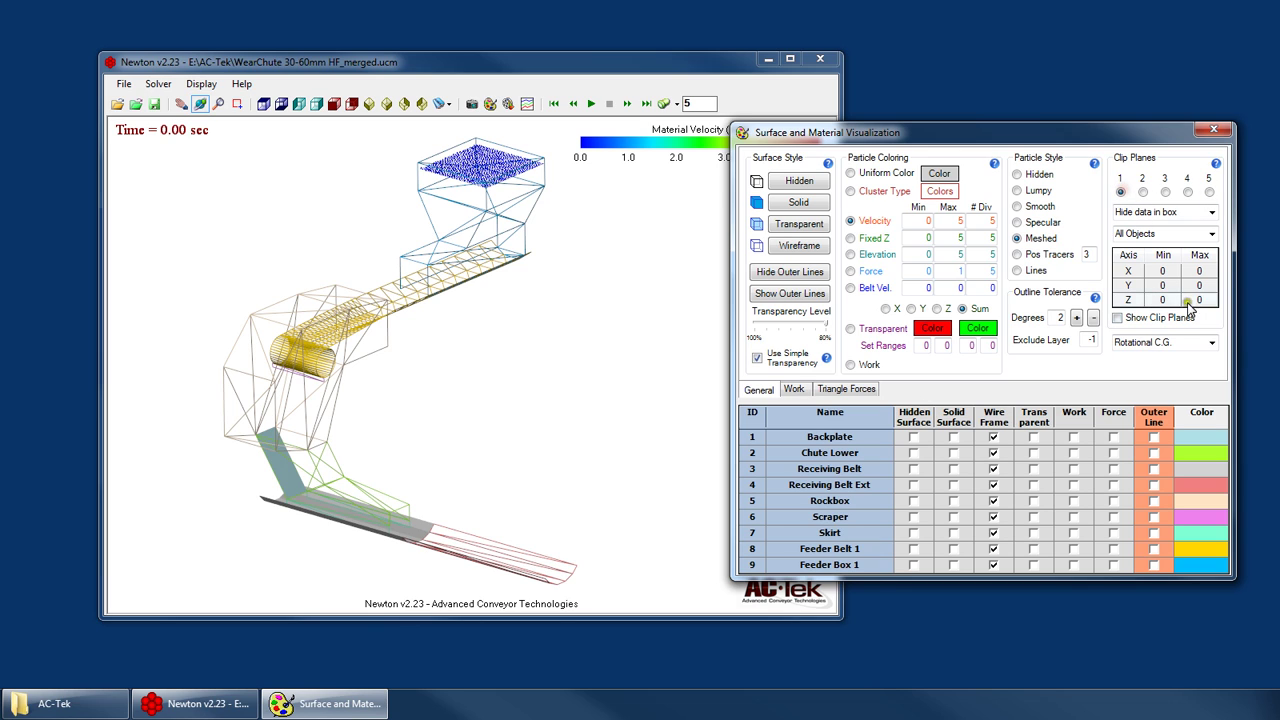
{"action": "left_click", "coordinate": [1158, 318]}
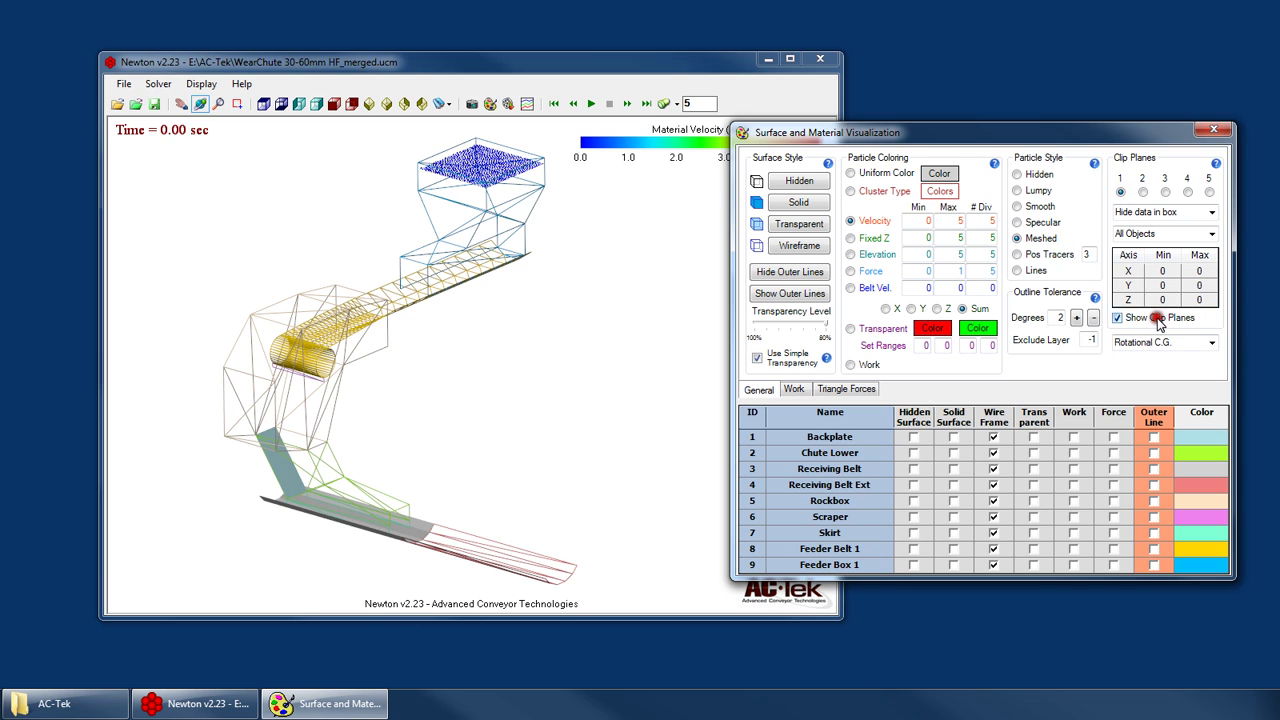
{"action": "left_click", "coordinate": [358, 424]}
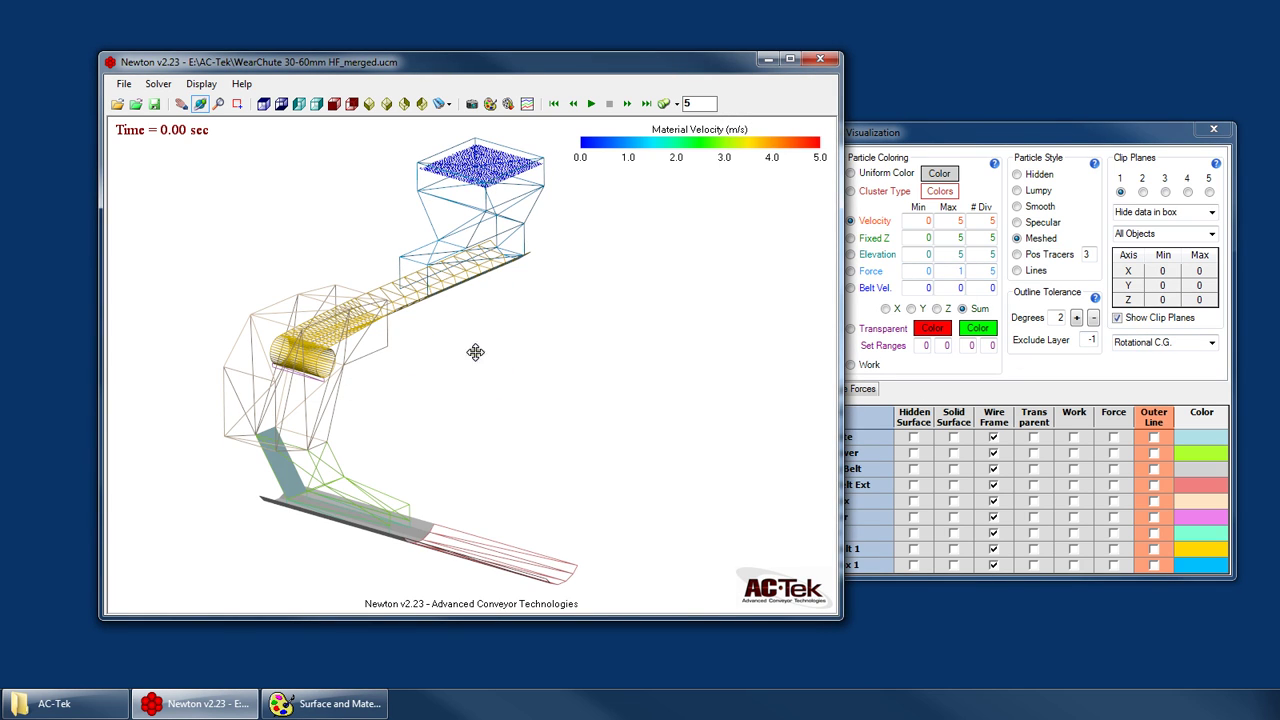
Set the clip box to X -1 to 1, Y -2.5 to 2.5, Z -2 to 2
{"action": "left_click", "coordinate": [1170, 270]}
{"action": "type", "text": "-"}
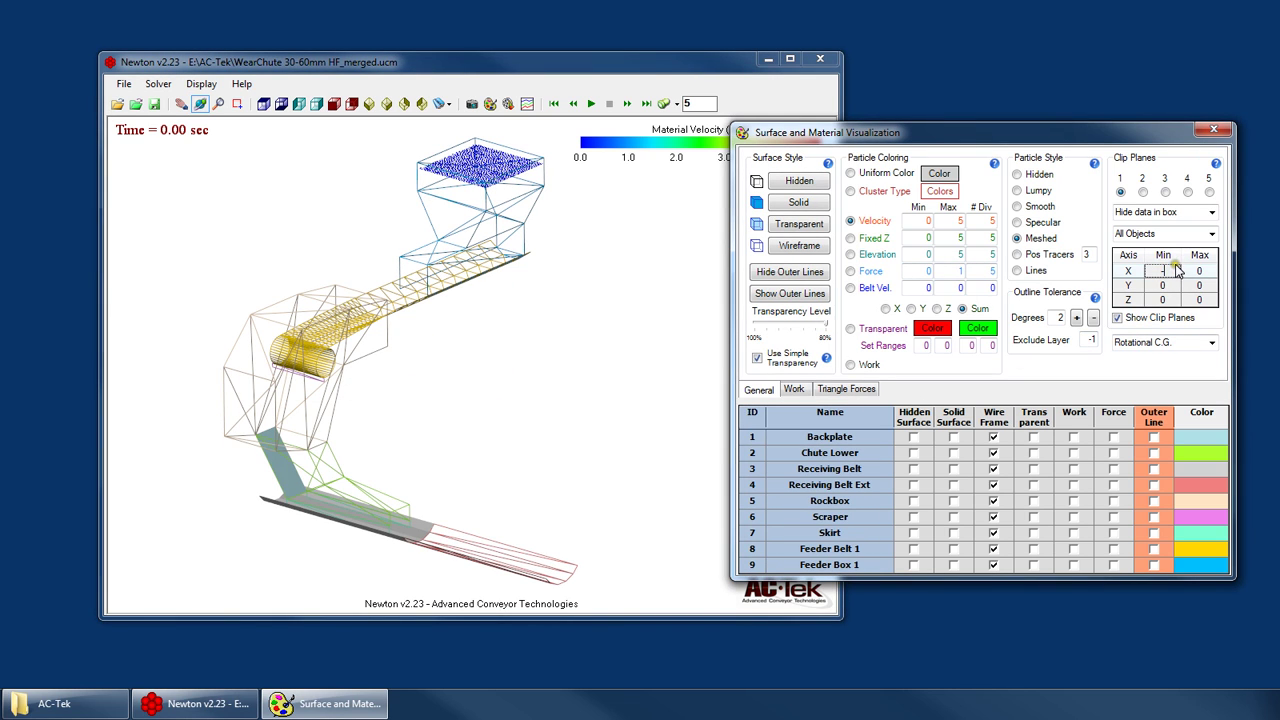
{"action": "type", "text": "1"}
{"action": "left_click", "coordinate": [1199, 271]}
{"action": "type", "text": "1"}
{"action": "left_click", "coordinate": [1203, 286]}
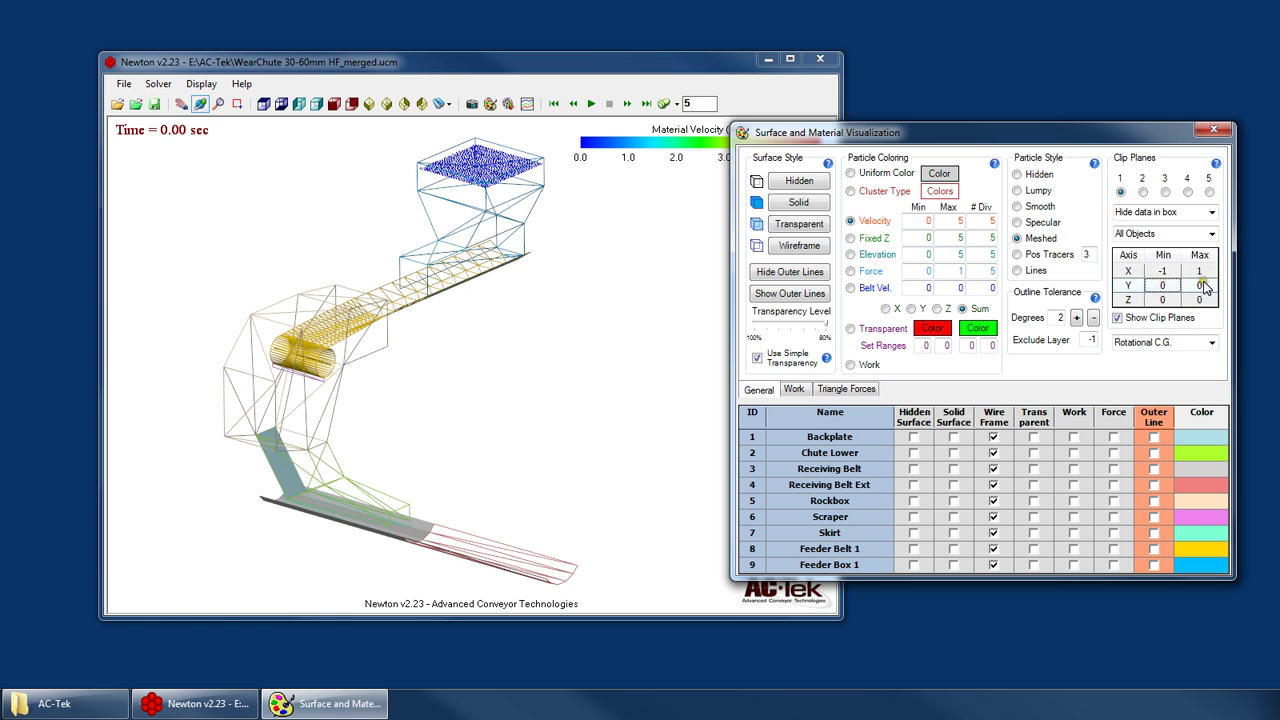
{"action": "type", "text": "-2.5"}
{"action": "left_click", "coordinate": [1199, 286]}
{"action": "type", "text": "2.5"}
{"action": "left_click", "coordinate": [1165, 300]}
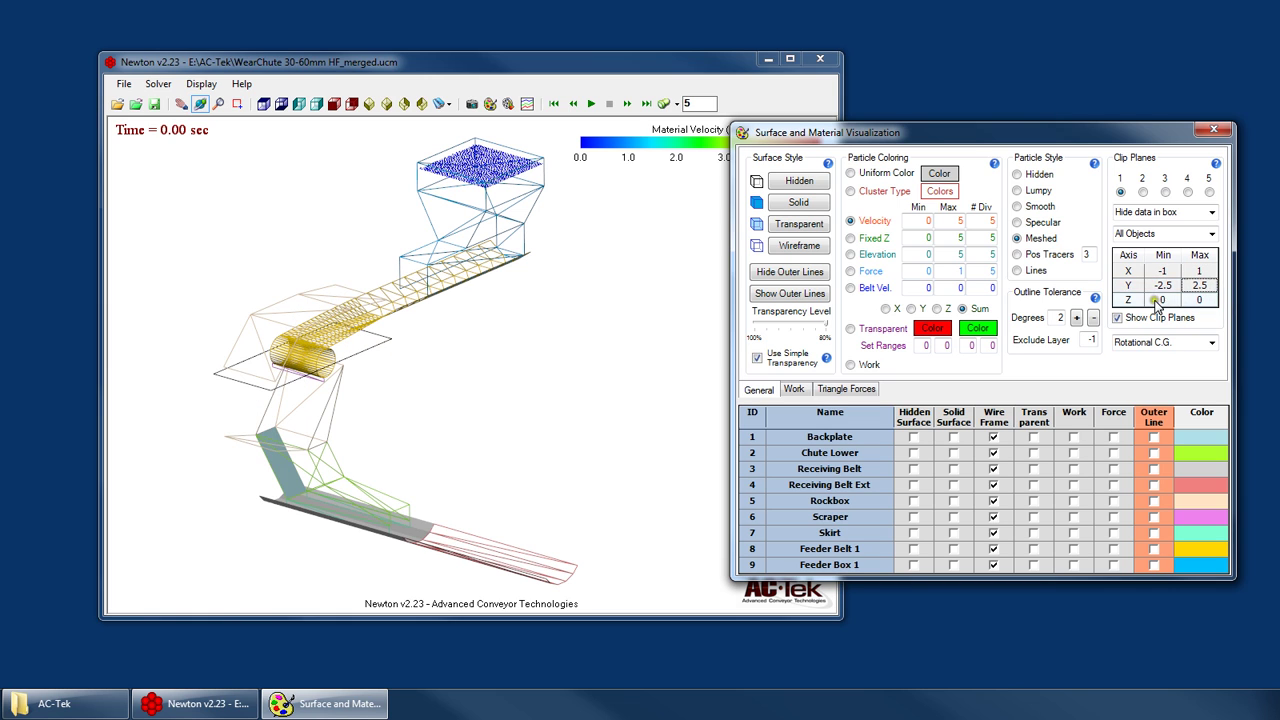
{"action": "type", "text": "-2"}
{"action": "left_click", "coordinate": [1199, 300]}
{"action": "type", "text": "2"}
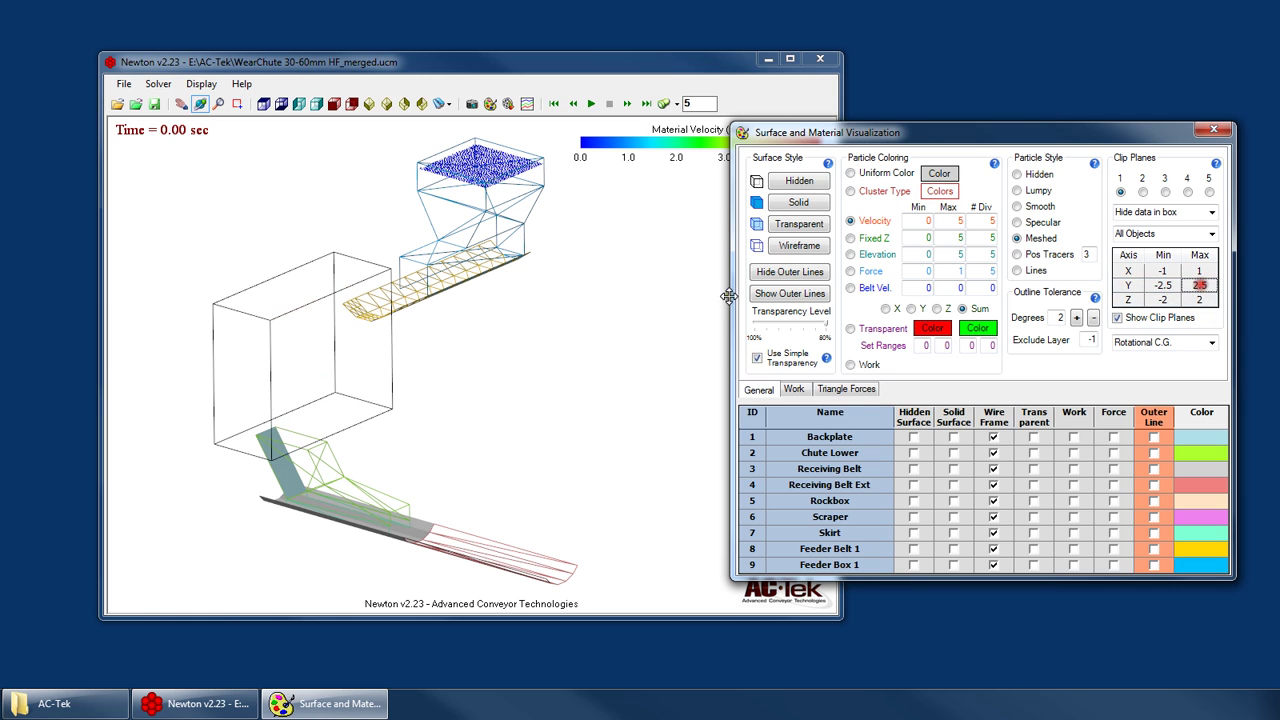
Rotate the chute side-on and set the clip box display mode to Off
{"action": "left_click", "coordinate": [342, 437]}
{"action": "left_click_drag", "start_coordinate": [342, 437], "coordinate": [311, 383]}
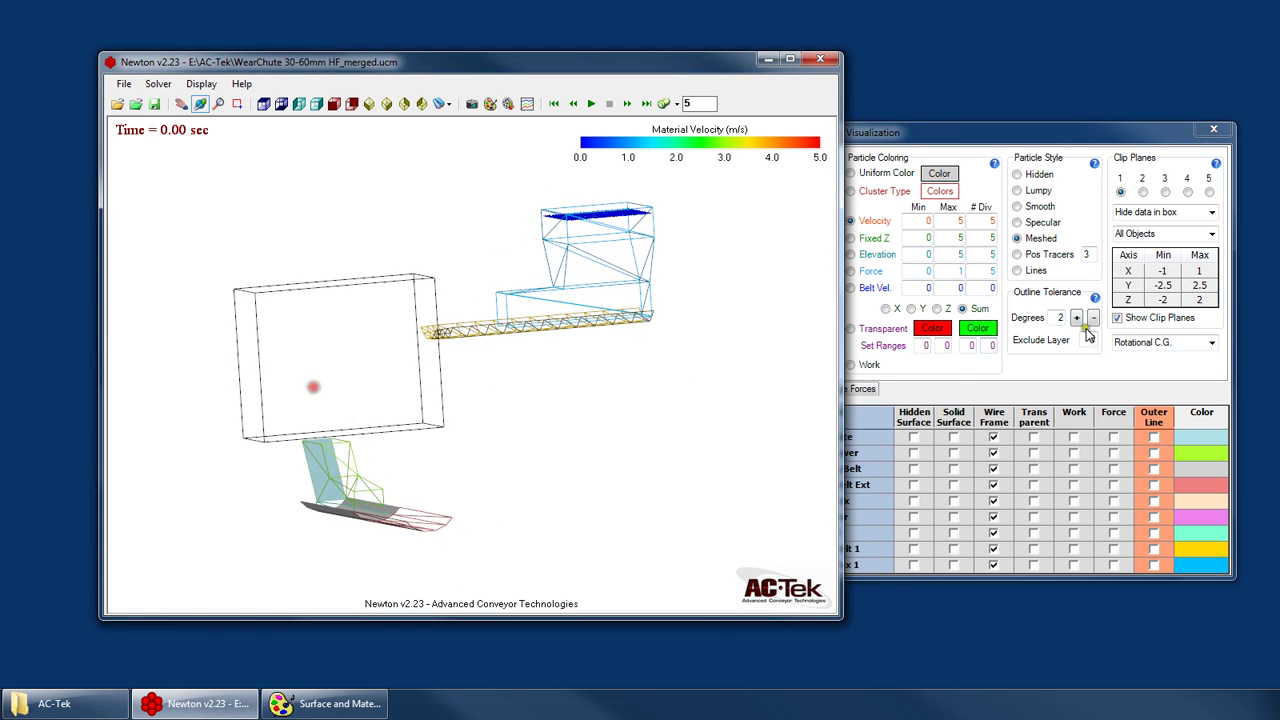
{"action": "left_click", "coordinate": [1211, 213]}
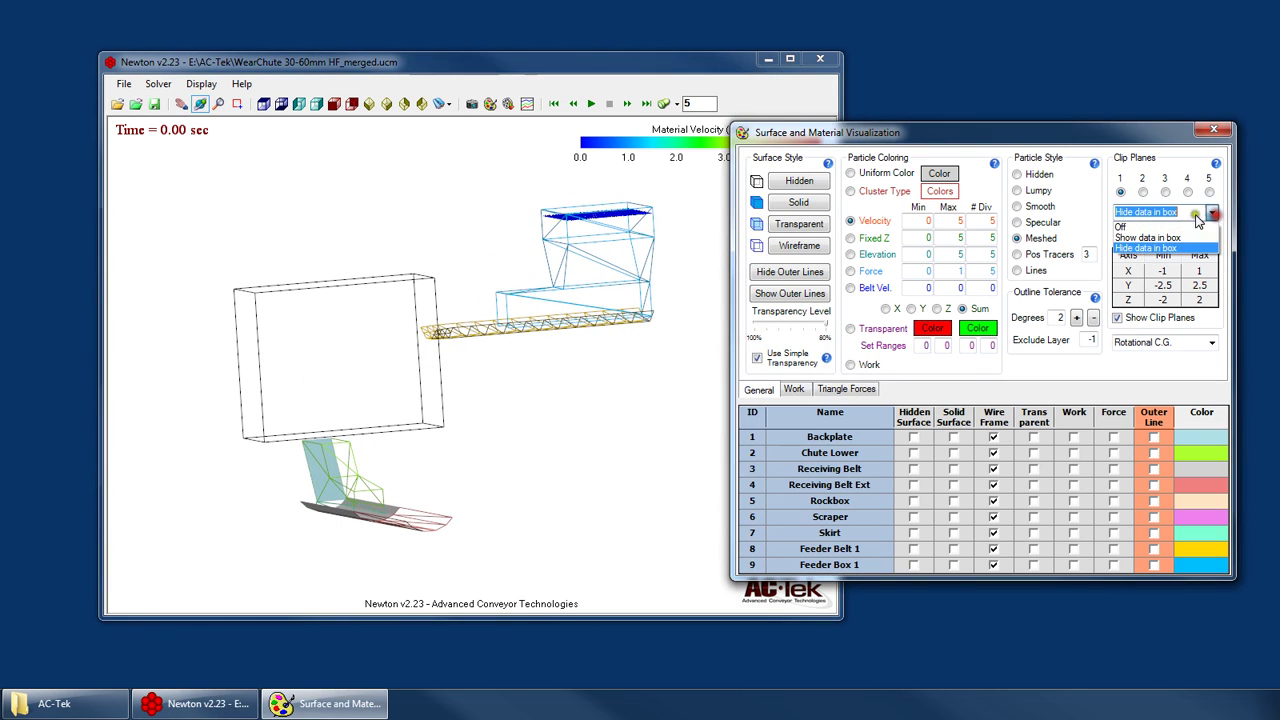
{"action": "left_click", "coordinate": [1168, 228]}
{"action": "left_click_drag", "start_coordinate": [318, 414], "coordinate": [405, 403]}
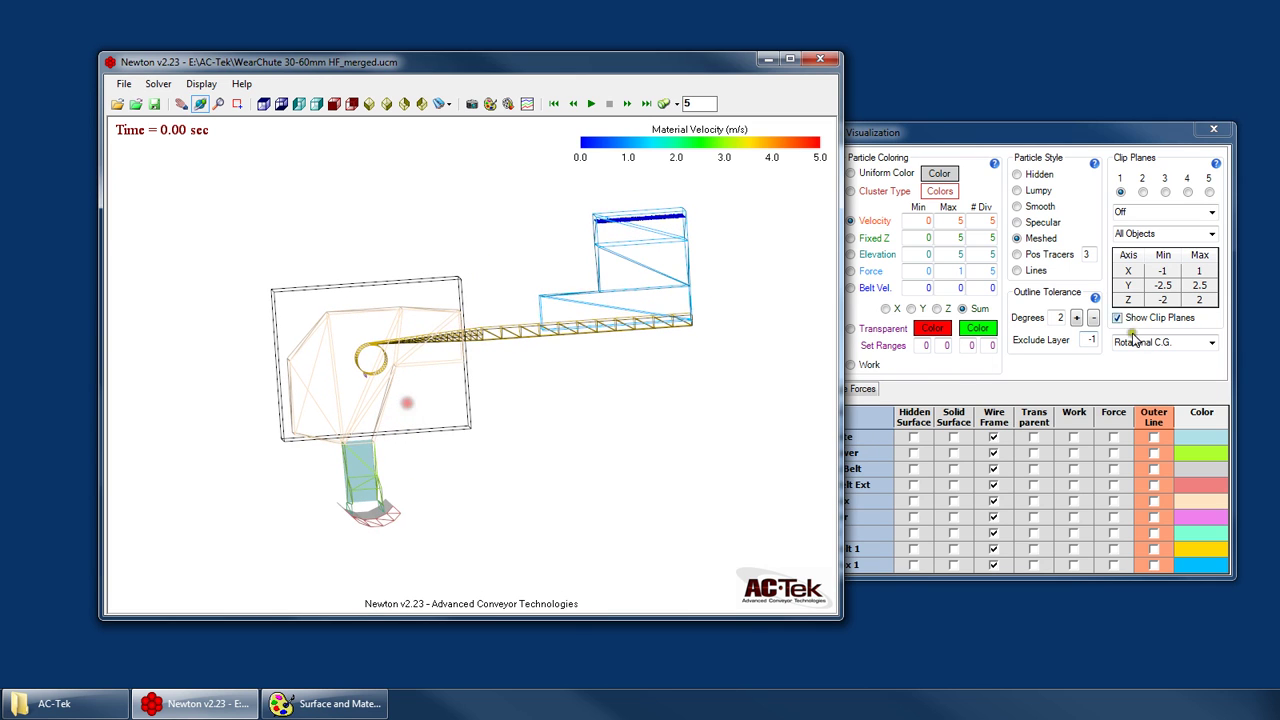
Change the clip box Z range to -2.2 to 1.8 and rotate the chute back
{"action": "left_click", "coordinate": [1165, 304]}
{"action": "type", "text": ".2"}
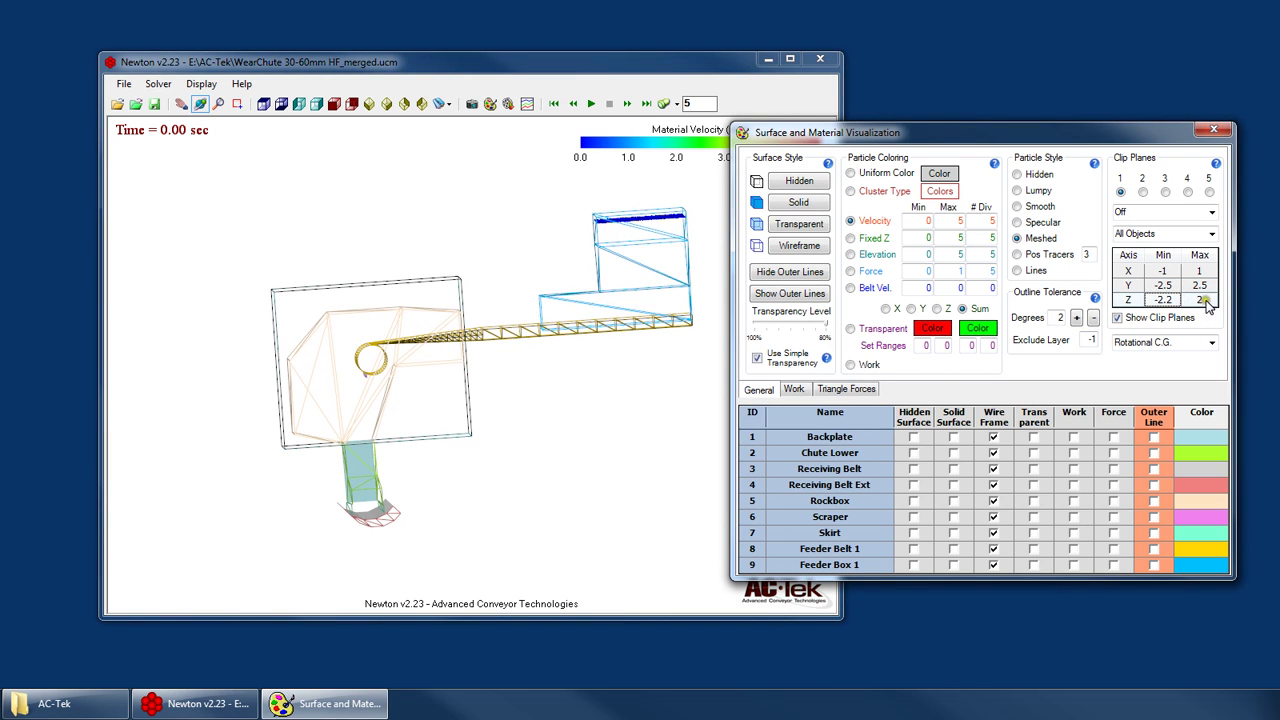
{"action": "left_click", "coordinate": [1199, 300]}
{"action": "type", "text": "1.8"}
{"action": "key", "text": "Return"}
{"action": "left_click_drag", "start_coordinate": [246, 345], "coordinate": [329, 308]}
{"action": "left_click_drag", "start_coordinate": [703, 414], "coordinate": [510, 426]}
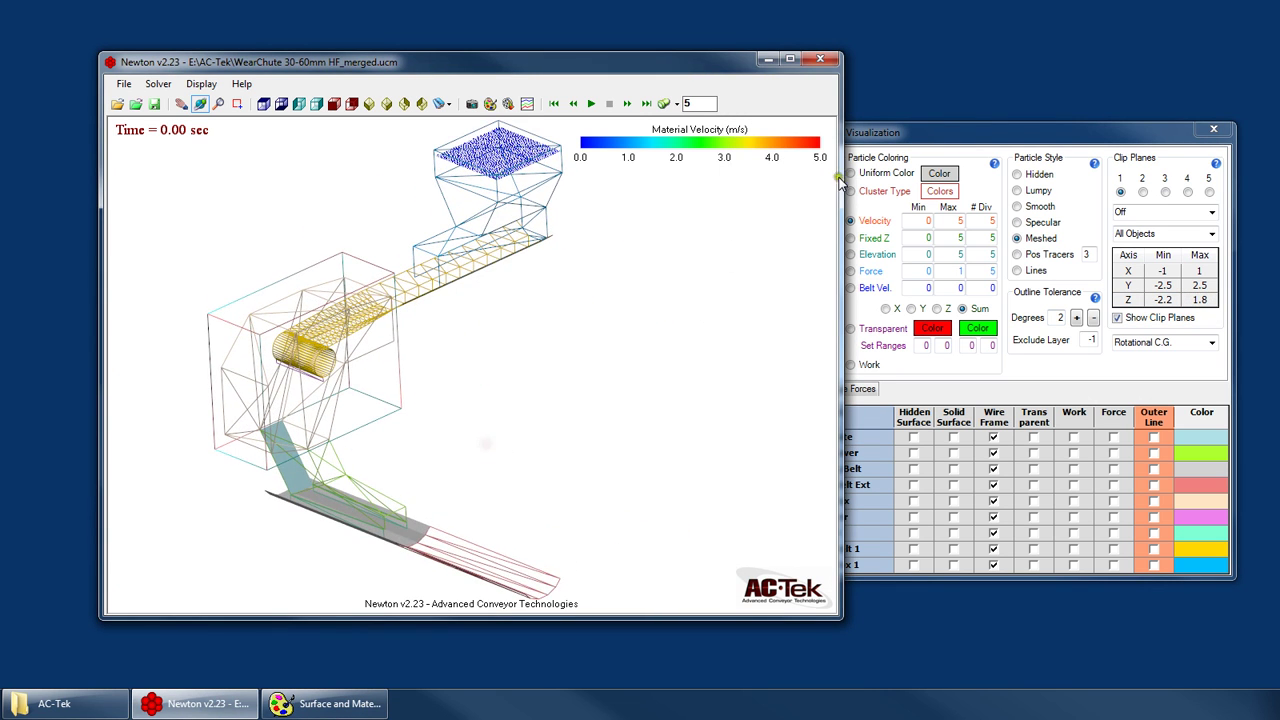
Uncheck Show Clip Planes to hide the clip-box outline, then reopen the DXF export settings
{"action": "left_click", "coordinate": [1117, 317]}
{"action": "left_click", "coordinate": [112, 118]}
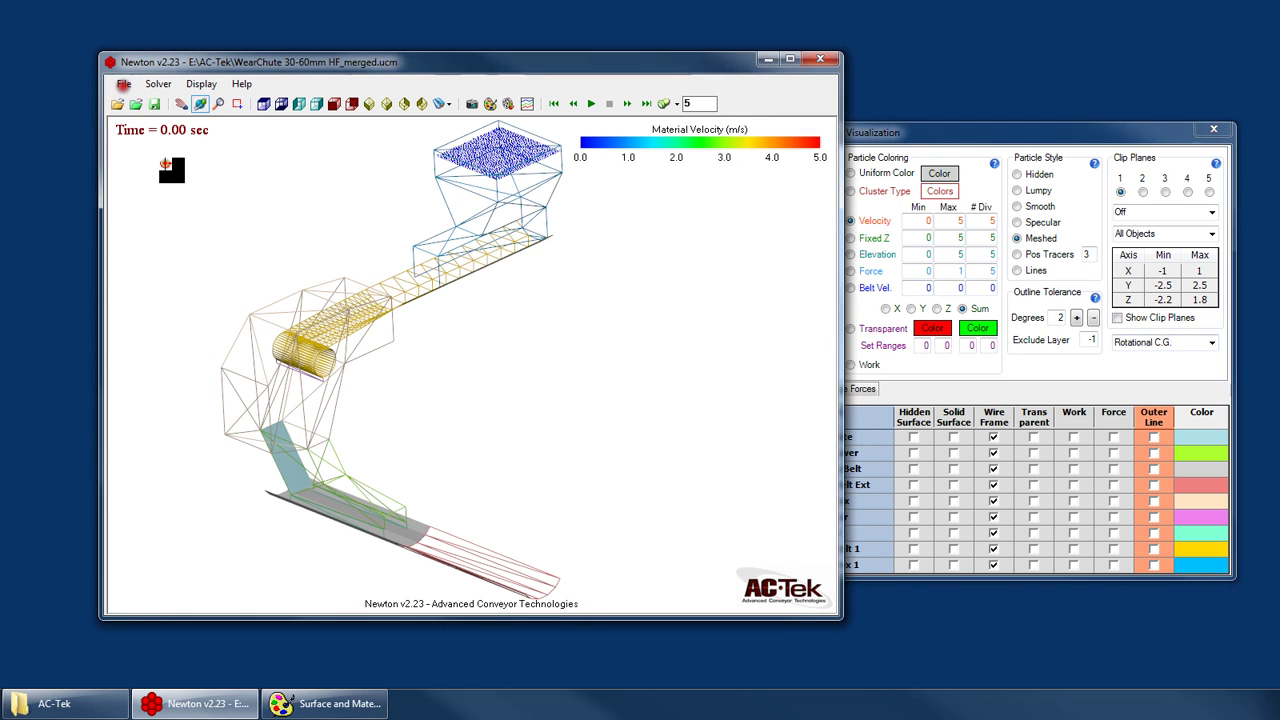
{"action": "left_click", "coordinate": [123, 83]}
{"action": "mouse_move", "coordinate": [100, 248]}
{"action": "left_click", "coordinate": [340, 288]}
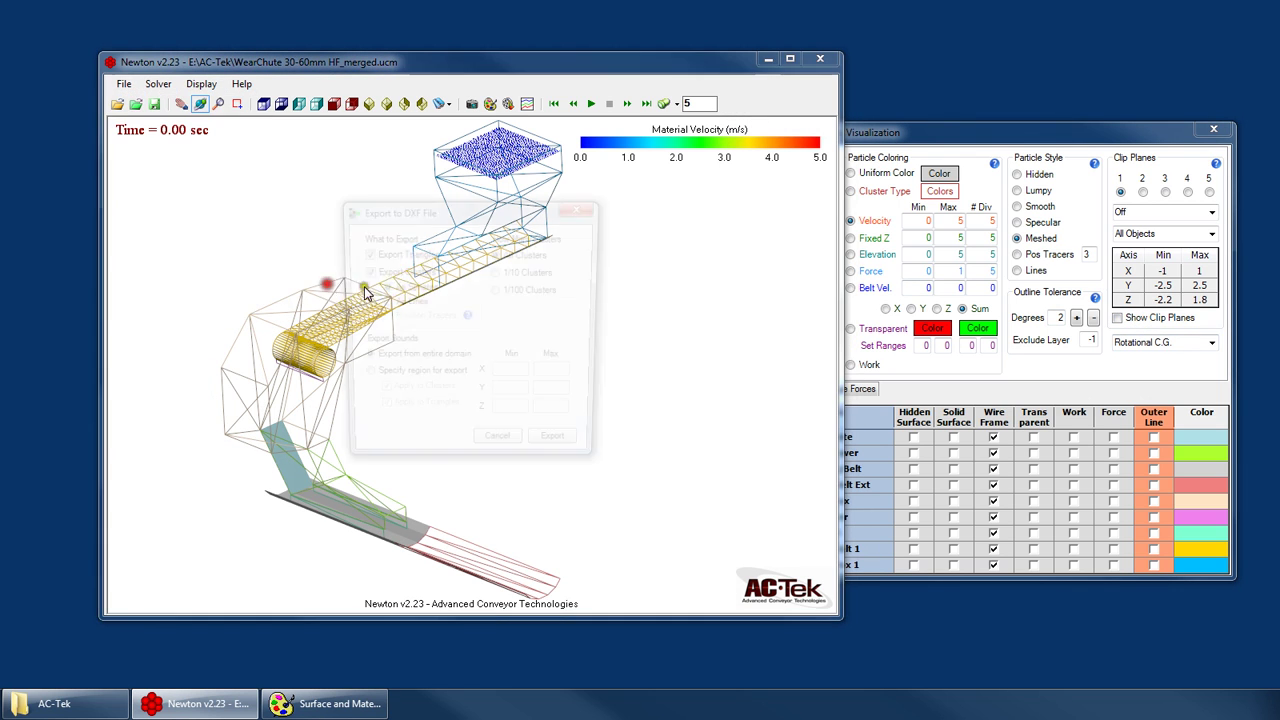
Limit the export to a specified region, untick Apply to Triangles, and choose 1/10 clusters
{"action": "left_click", "coordinate": [362, 378]}
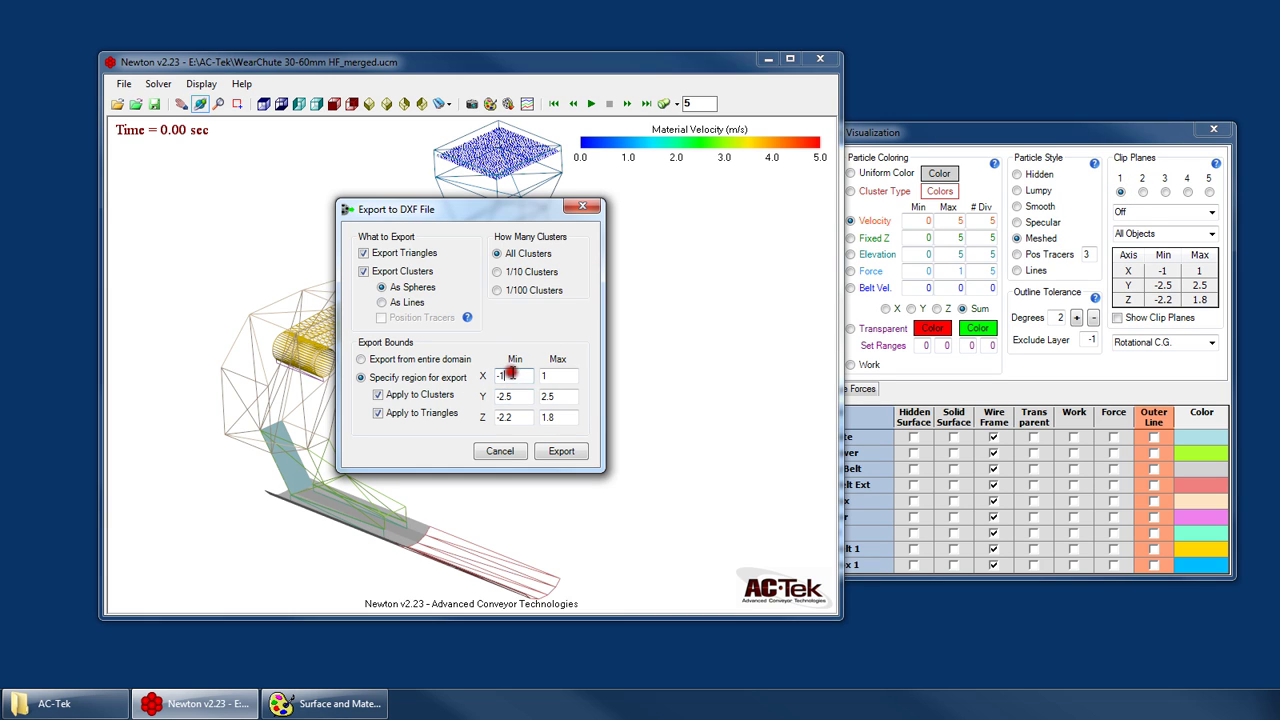
{"action": "left_click", "coordinate": [563, 397]}
{"action": "left_click", "coordinate": [548, 418]}
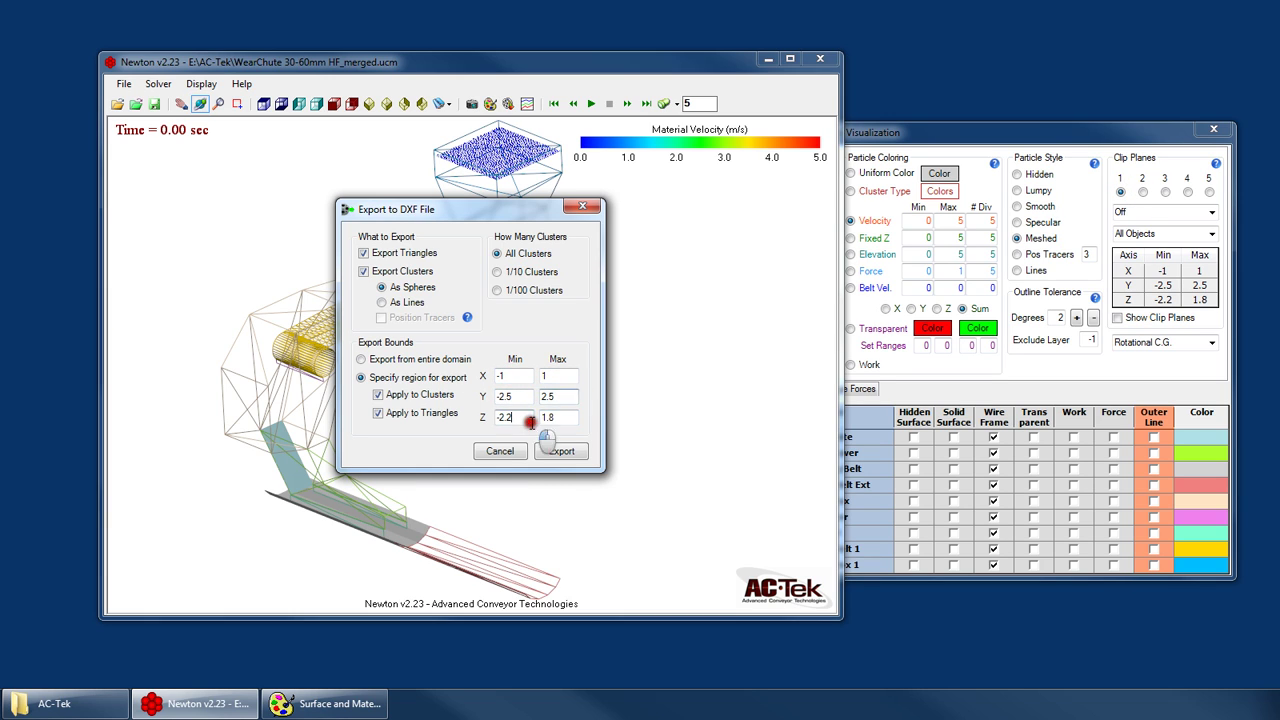
{"action": "left_click", "coordinate": [392, 414]}
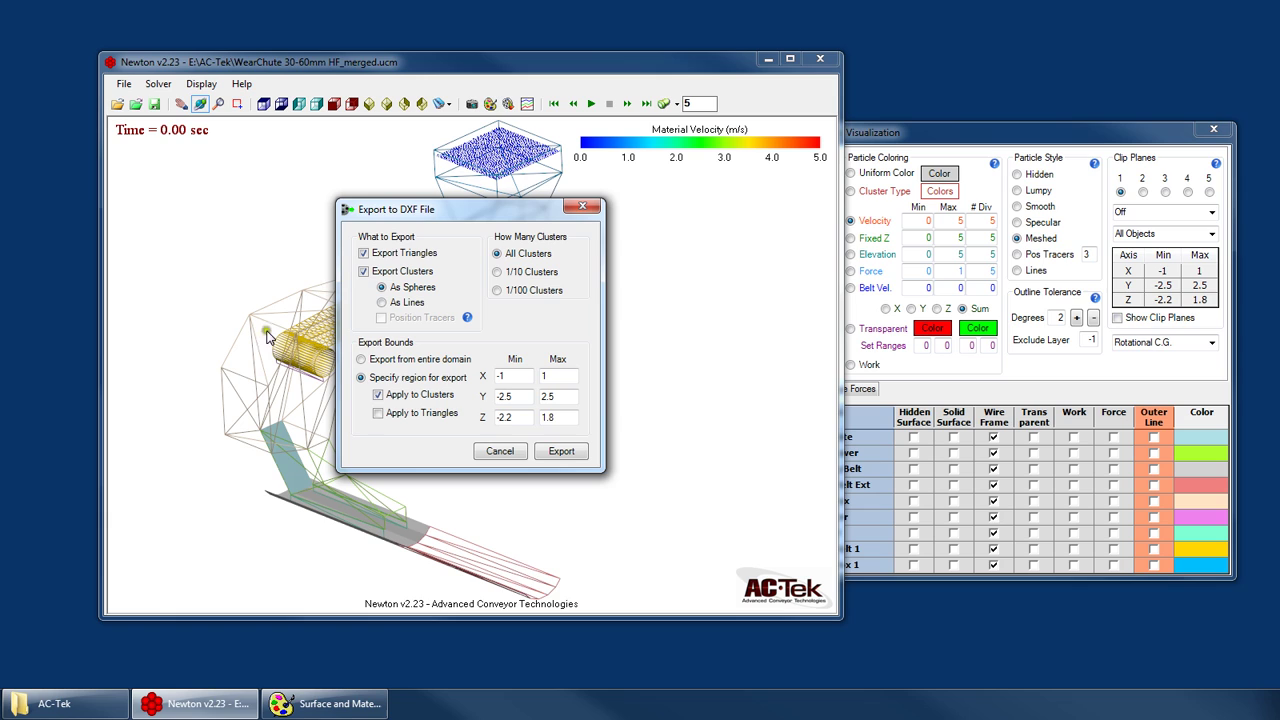
{"action": "left_click", "coordinate": [528, 276]}
Cancel the DXF export and jump playback to the 5.00 sec frame
{"action": "left_click", "coordinate": [500, 451]}
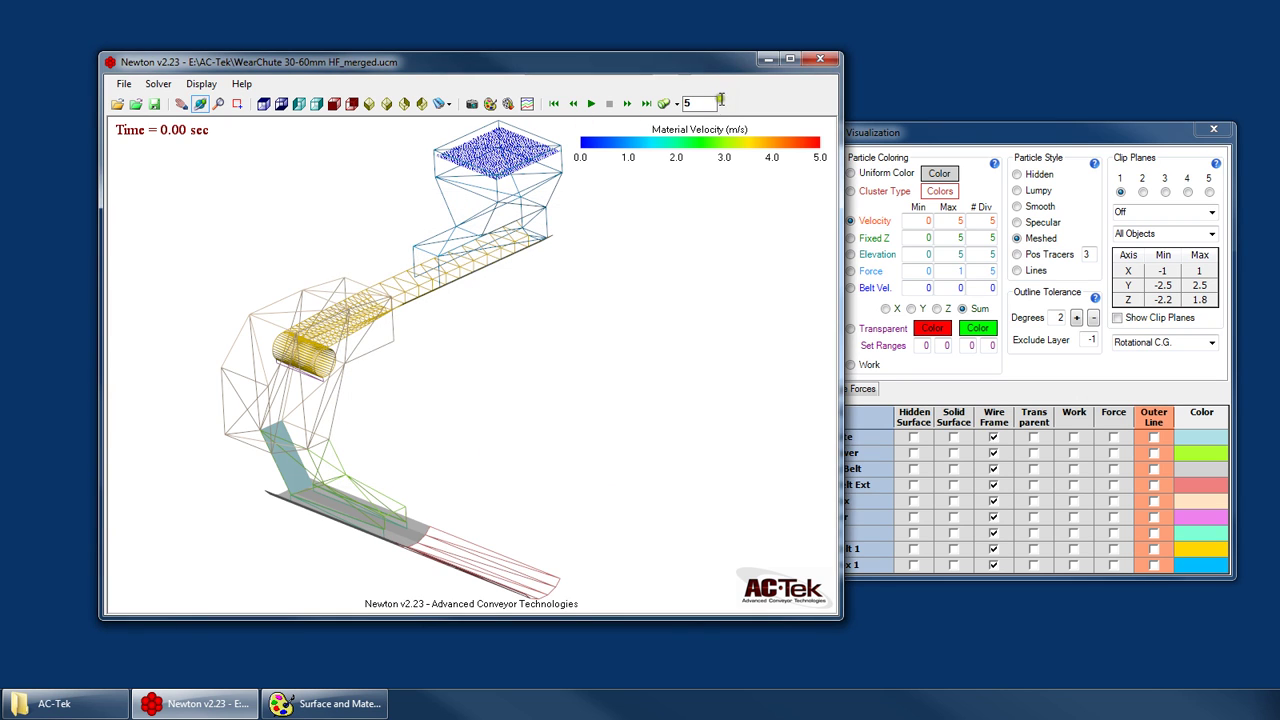
{"action": "left_click", "coordinate": [630, 104]}
{"action": "type", "text": "5"}
{"action": "key", "text": "Return"}
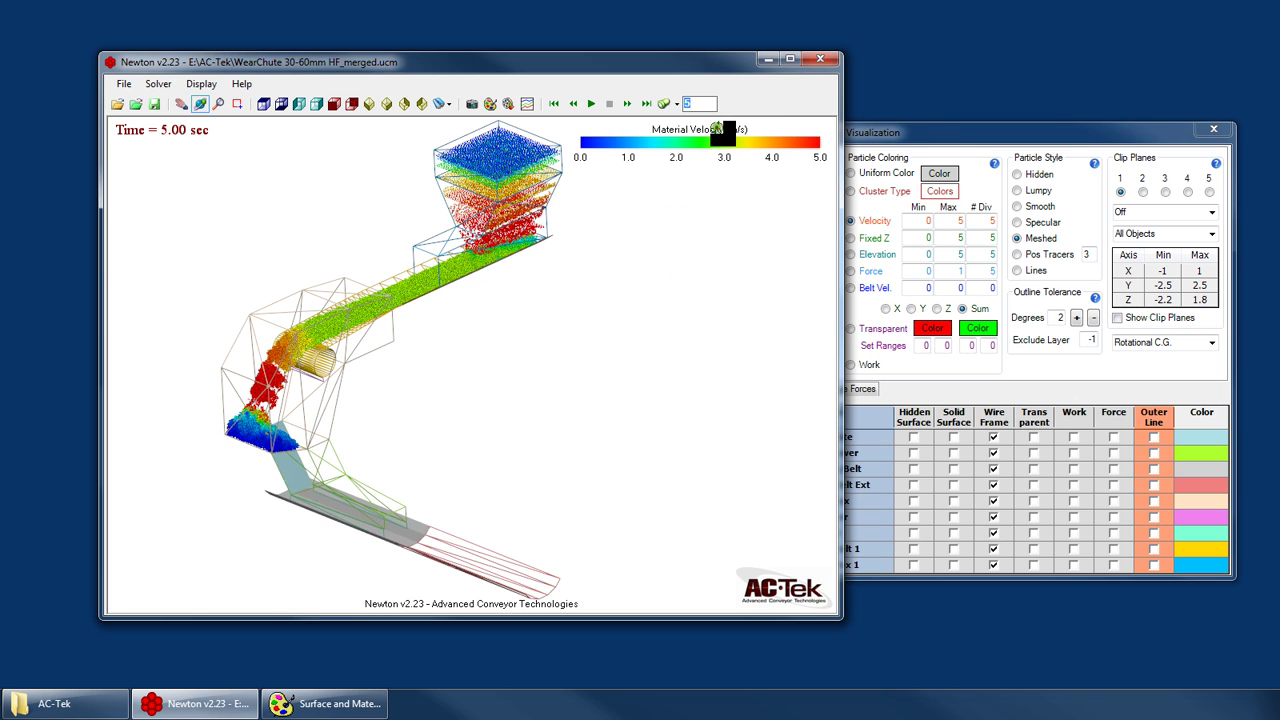
Reopen Export Playback File to DXF with 1/10 clusters and Specify region
{"action": "left_click", "coordinate": [123, 84]}
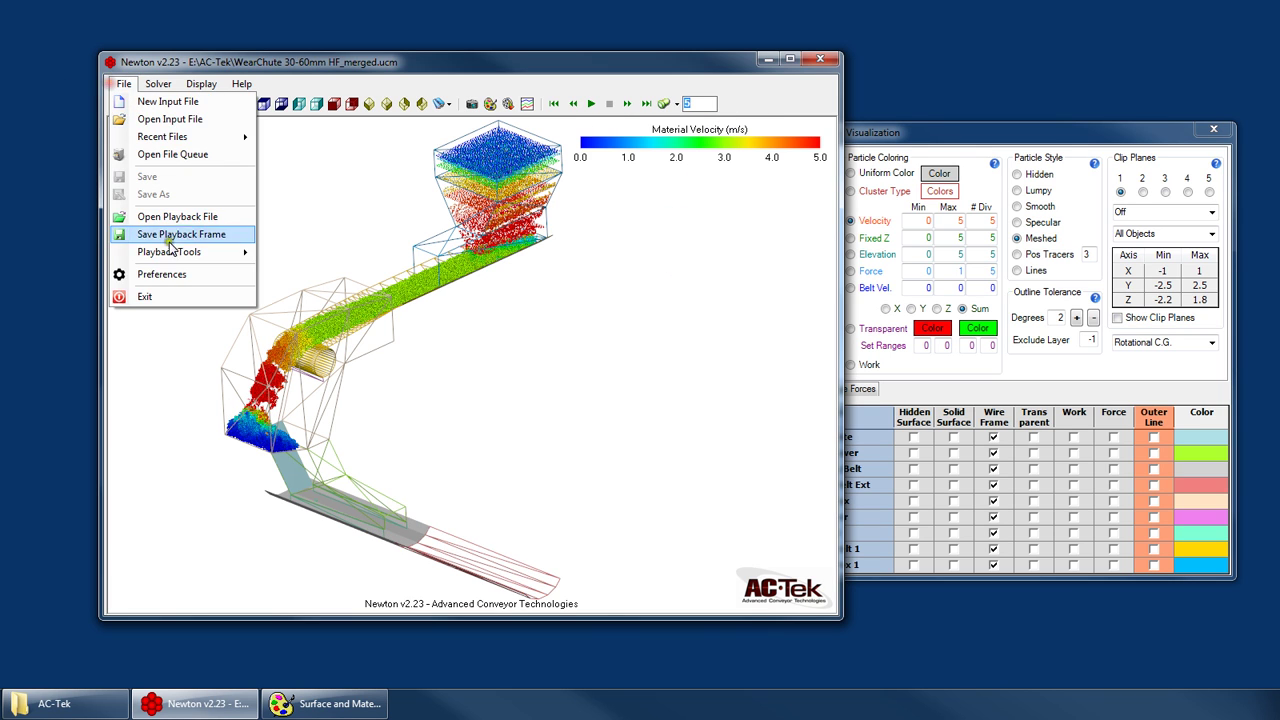
{"action": "left_click", "coordinate": [208, 257]}
{"action": "left_click", "coordinate": [323, 288]}
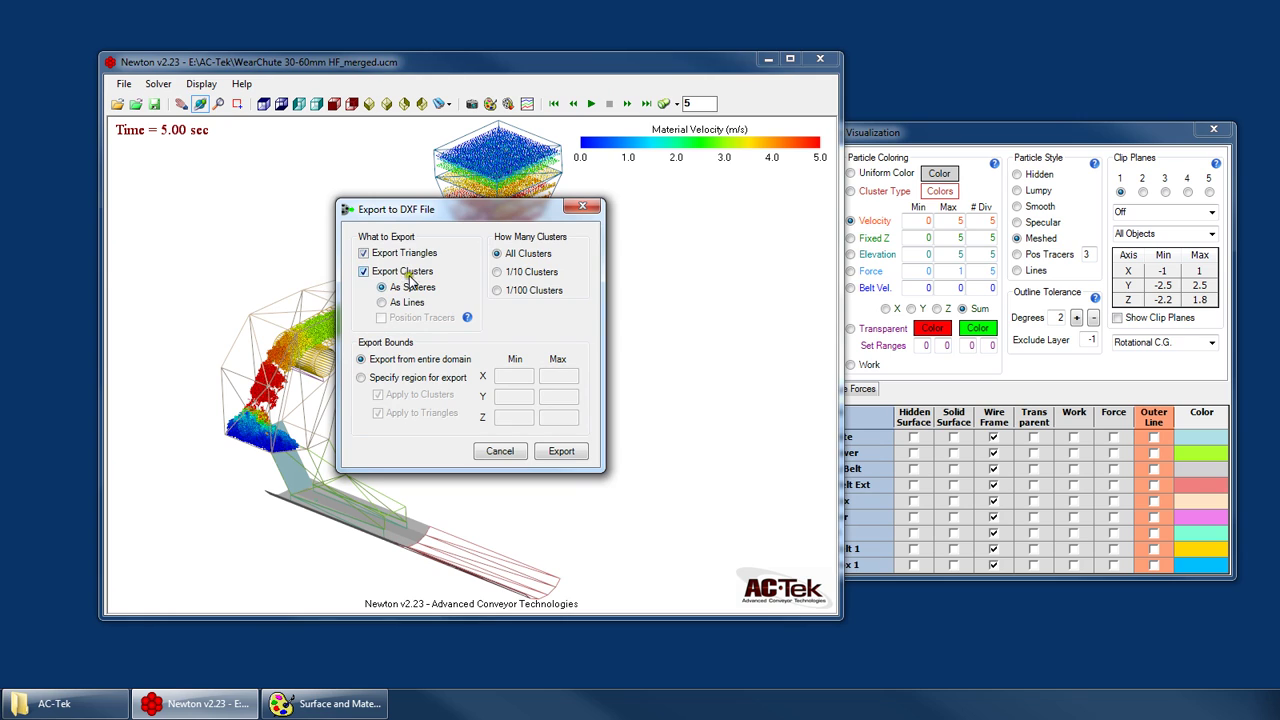
{"action": "left_click", "coordinate": [518, 271]}
{"action": "left_click", "coordinate": [381, 379]}
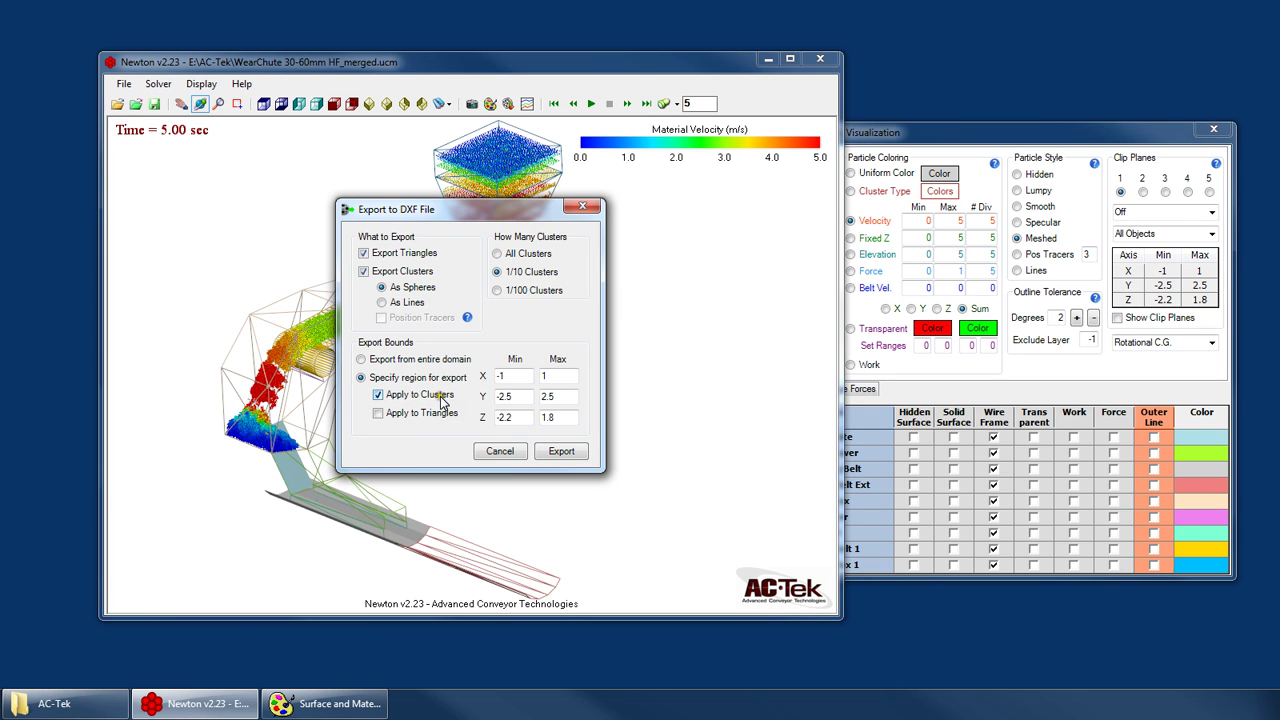
Export the DXF, overwriting export.dxf, and dismiss the success message
{"action": "left_click", "coordinate": [561, 451]}
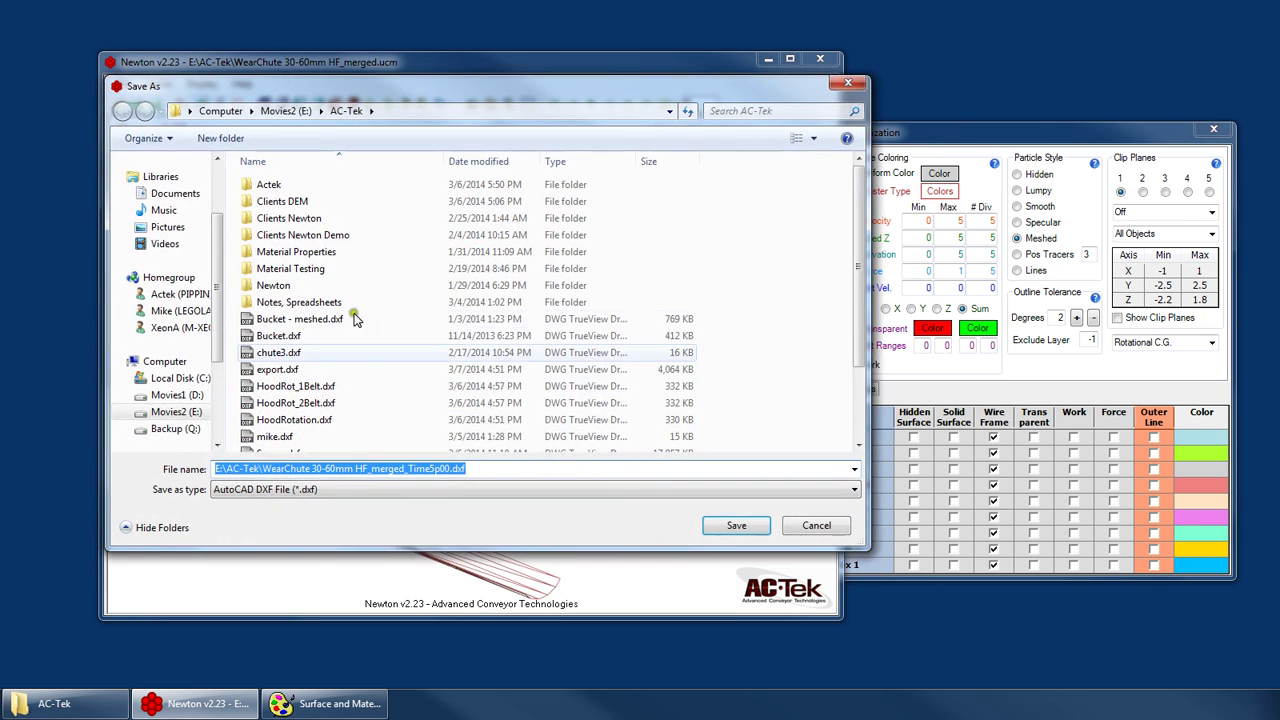
{"action": "left_click", "coordinate": [297, 372]}
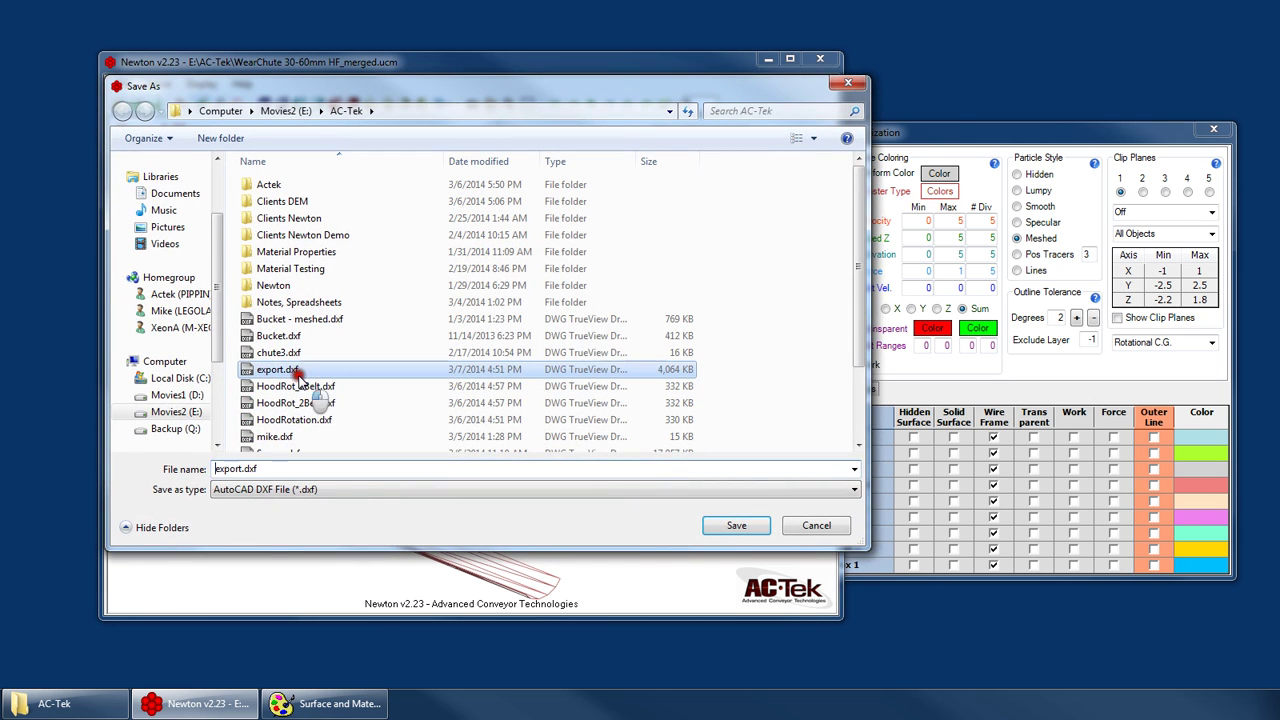
{"action": "double_click", "coordinate": [268, 370]}
{"action": "left_click", "coordinate": [748, 357]}
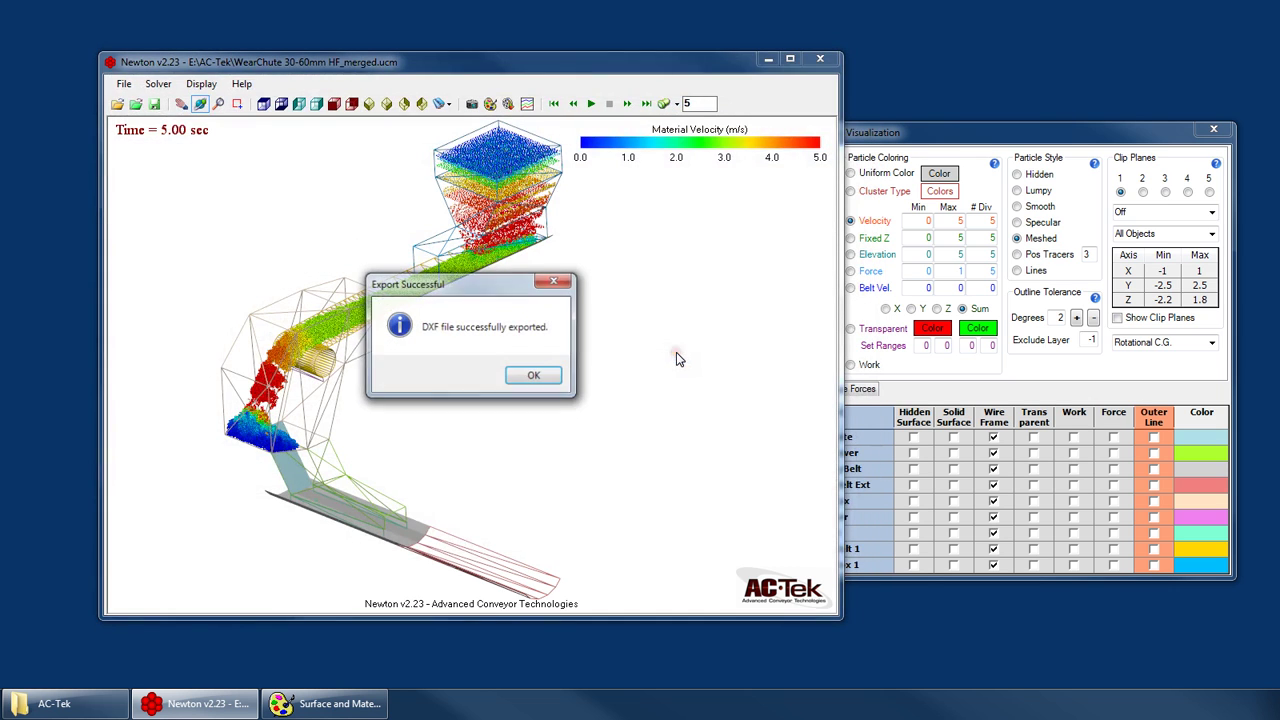
{"action": "left_click", "coordinate": [541, 373]}
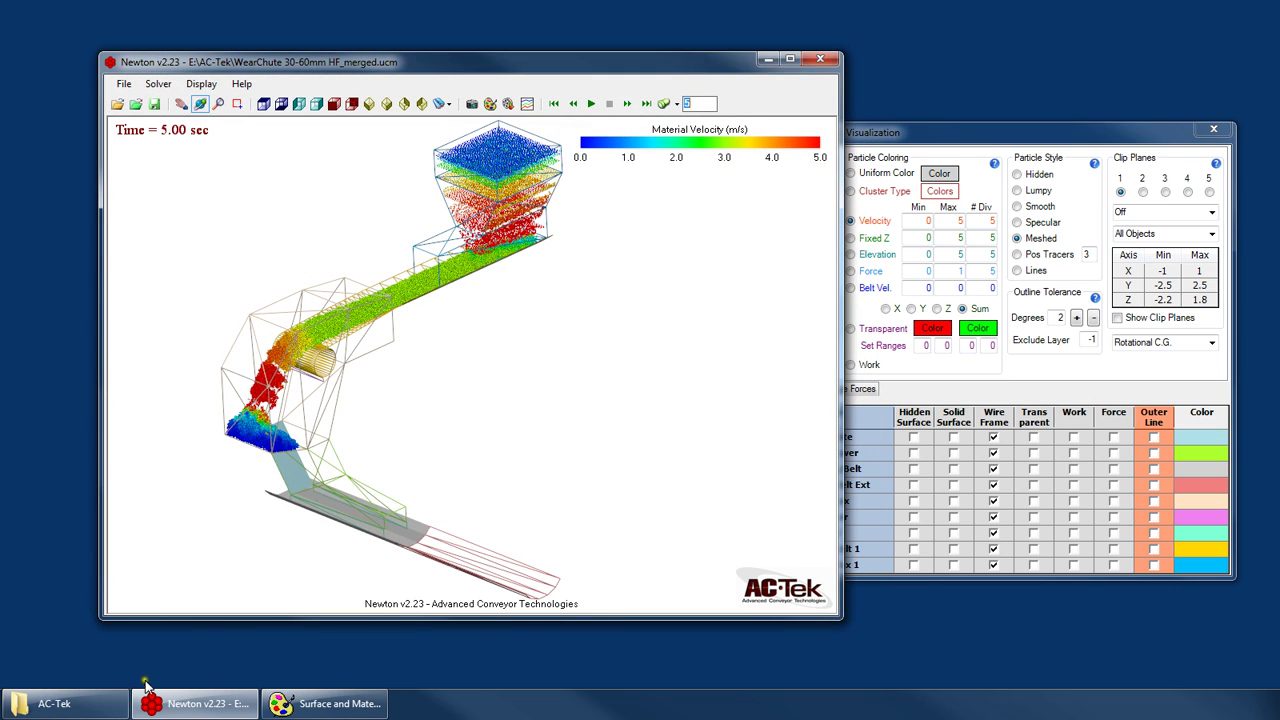
Open export.dxf from the AC-Tek folder in Windows Explorer
{"action": "left_click", "coordinate": [95, 702]}
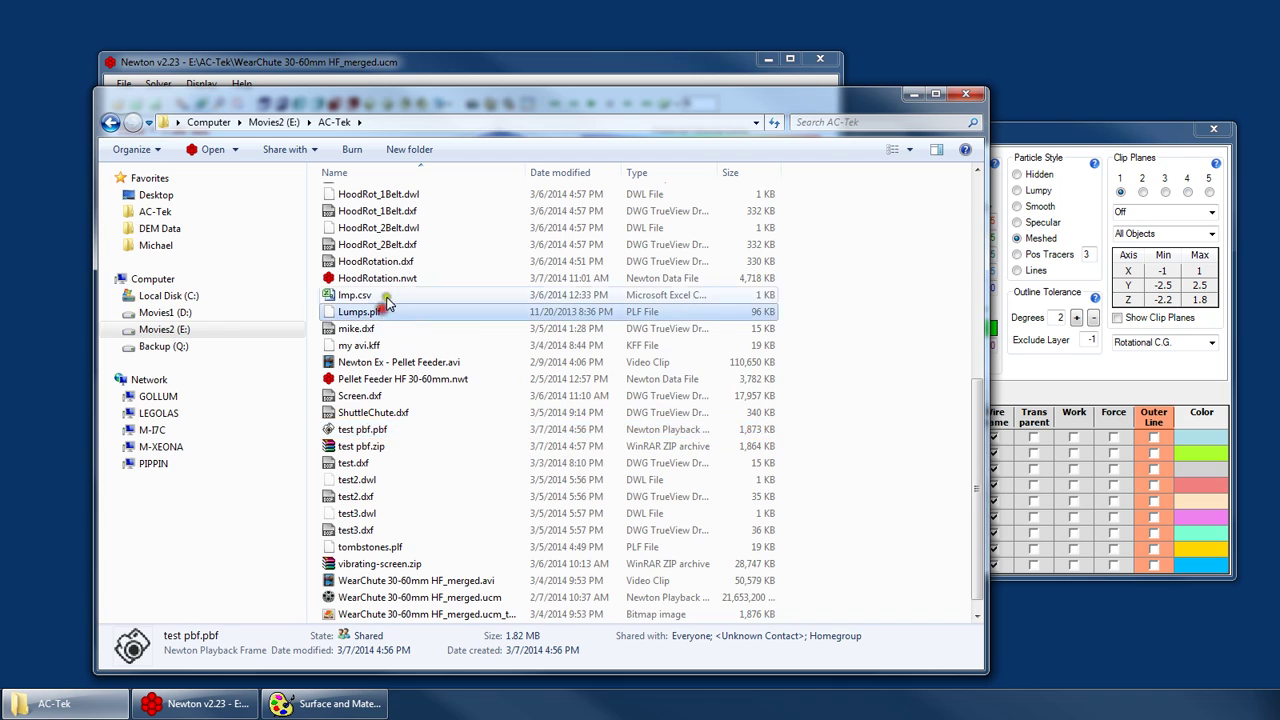
{"action": "scroll", "coordinate": [380, 330], "scroll_direction": "up", "scroll_amount": 8}
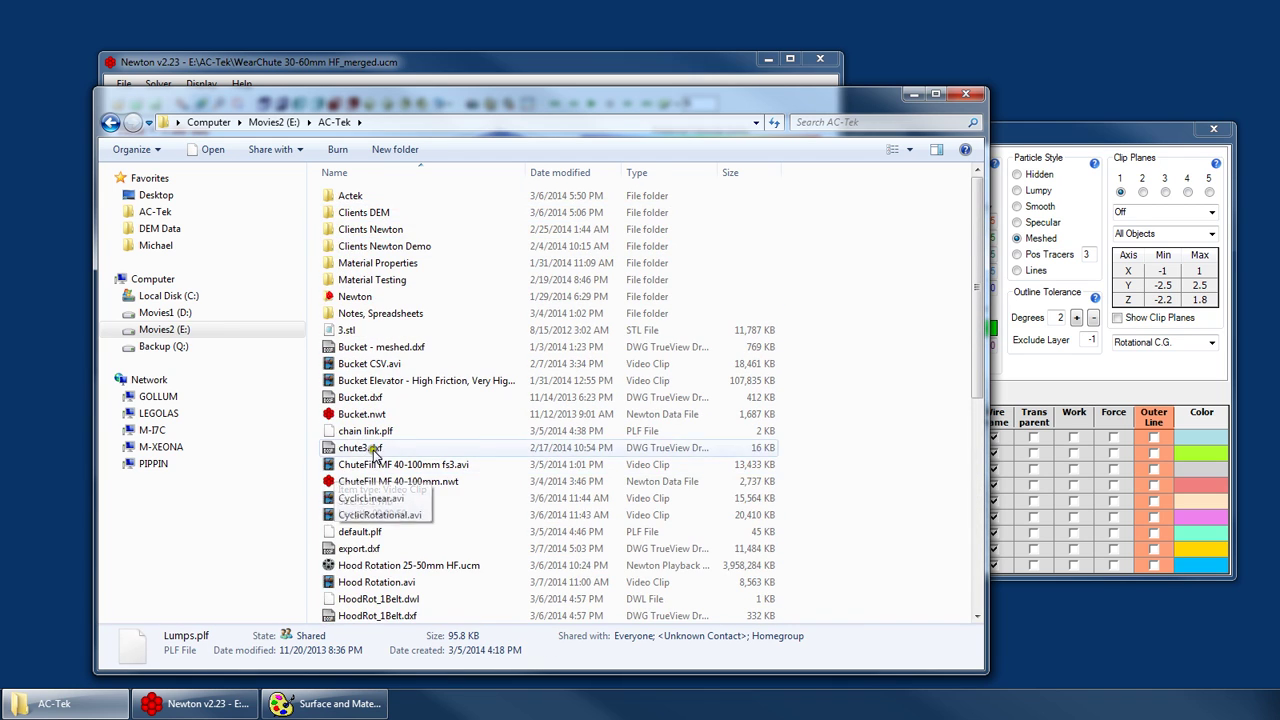
{"action": "scroll", "coordinate": [375, 452], "scroll_direction": "down", "scroll_amount": 3}
{"action": "left_click", "coordinate": [406, 412]}
{"action": "left_click", "coordinate": [913, 94]}
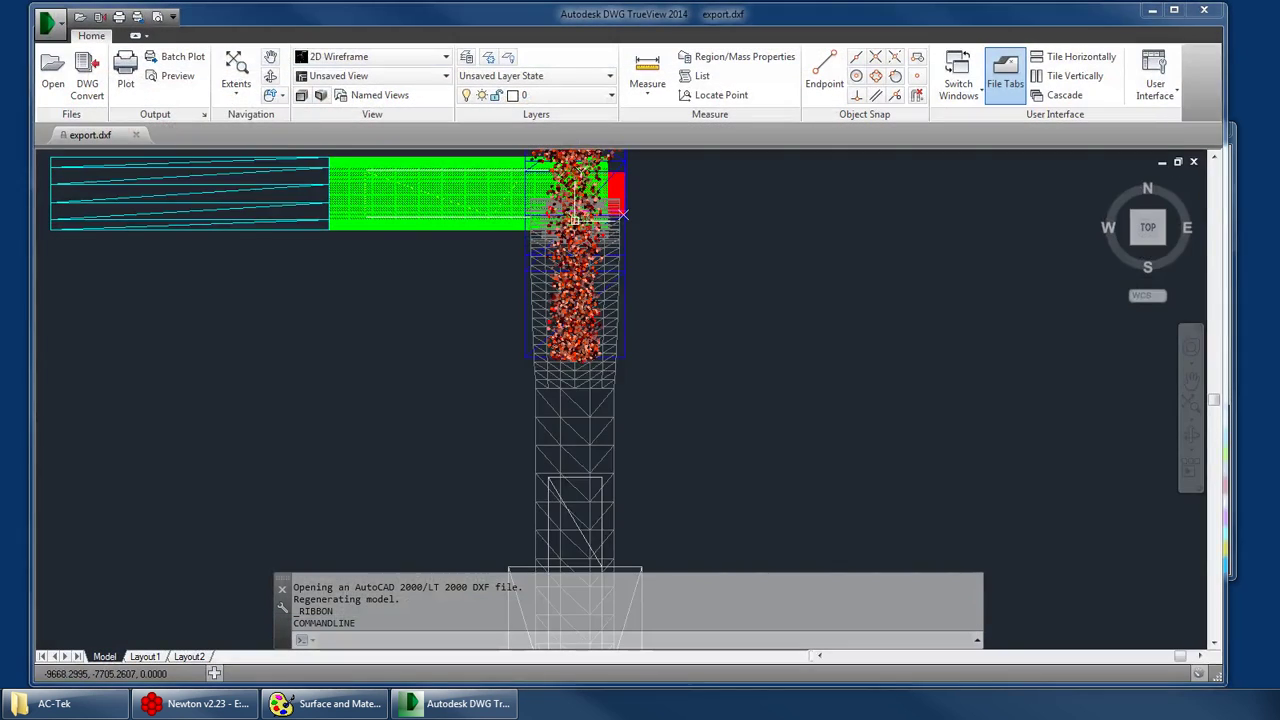
Maximize DWG TrueView and continuously orbit the chute to a left-side perspective
{"action": "double_click", "coordinate": [884, 18]}
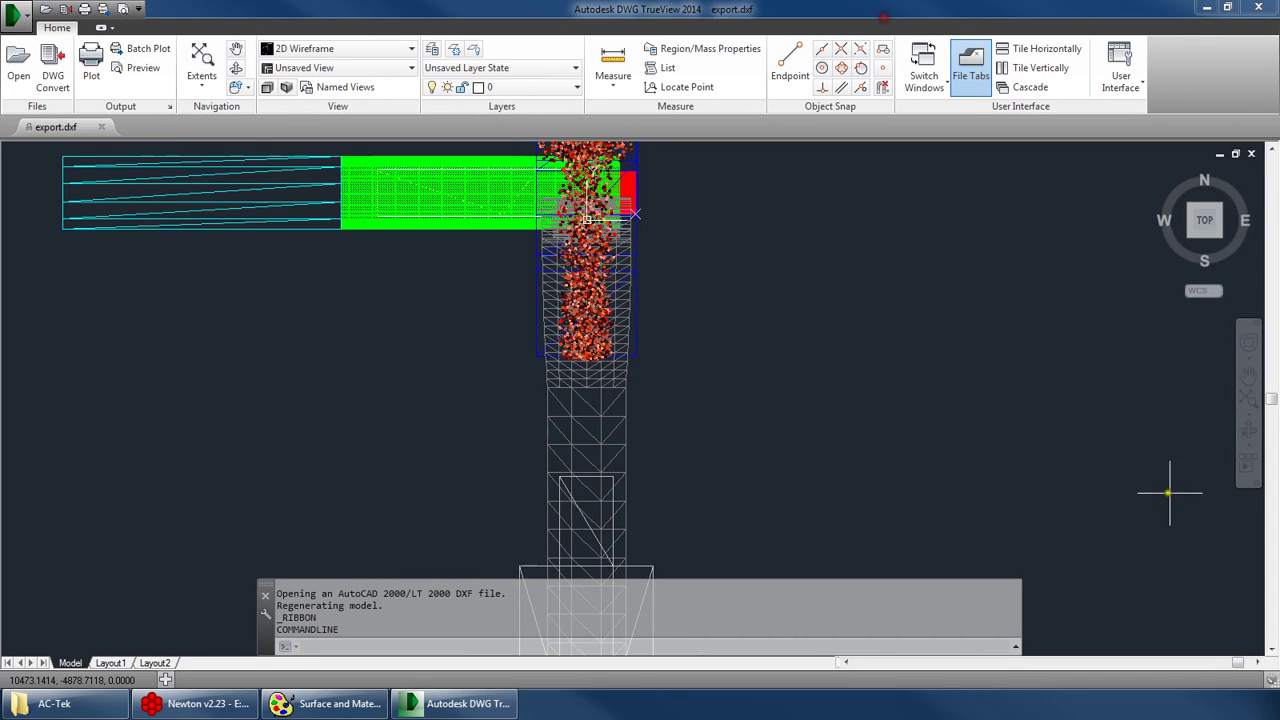
{"action": "left_click", "coordinate": [1253, 452]}
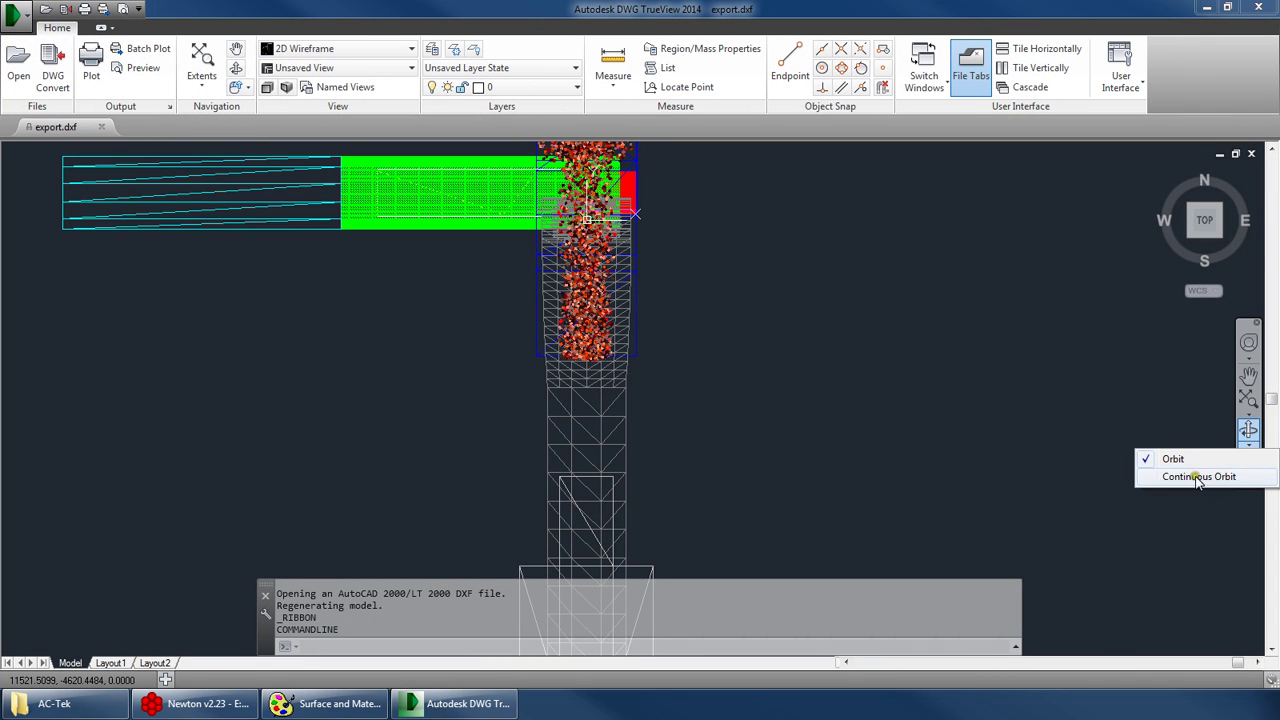
{"action": "left_click", "coordinate": [1143, 477]}
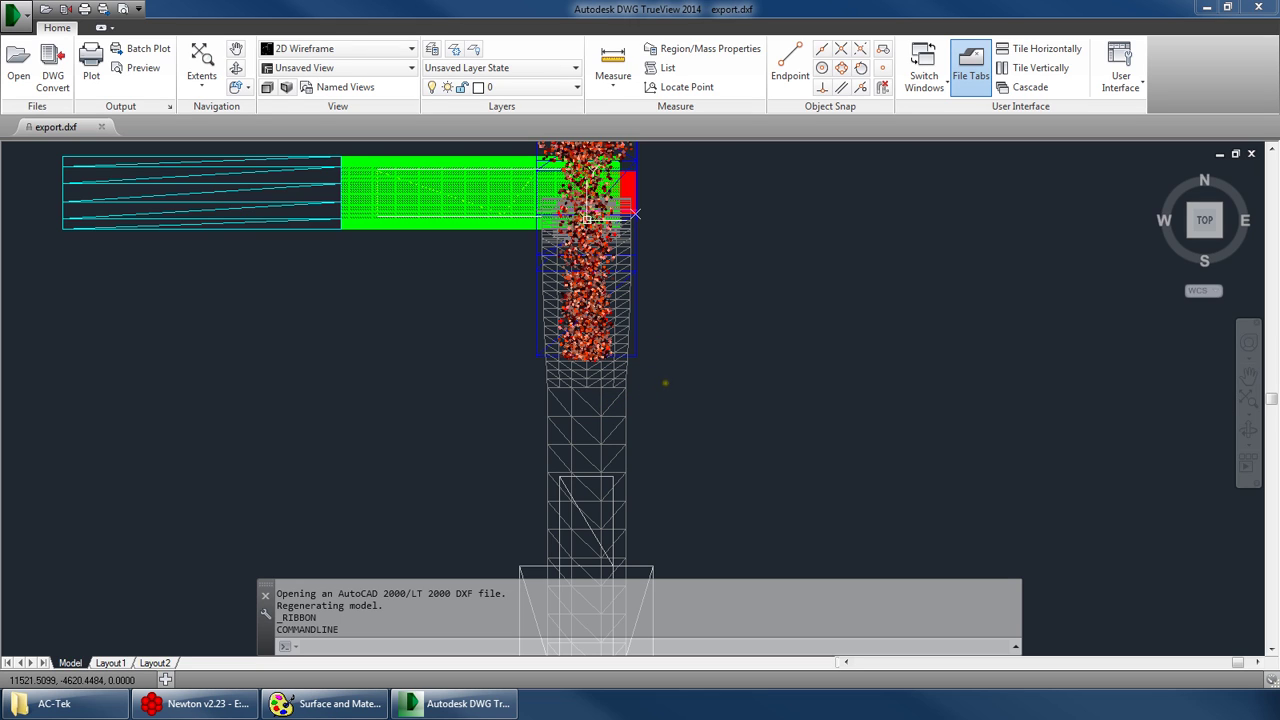
{"action": "left_click_drag", "start_coordinate": [618, 440], "coordinate": [432, 356]}
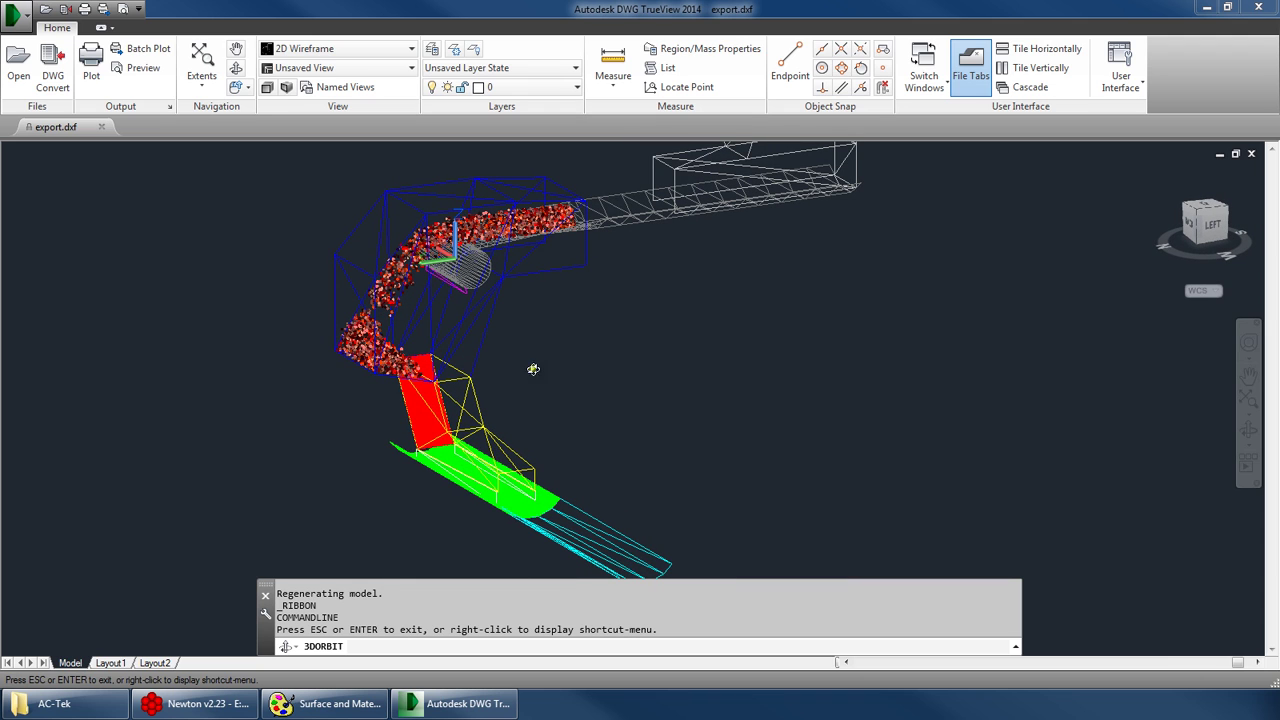
{"action": "scroll", "coordinate": [340, 262], "scroll_direction": "up", "scroll_amount": 2}
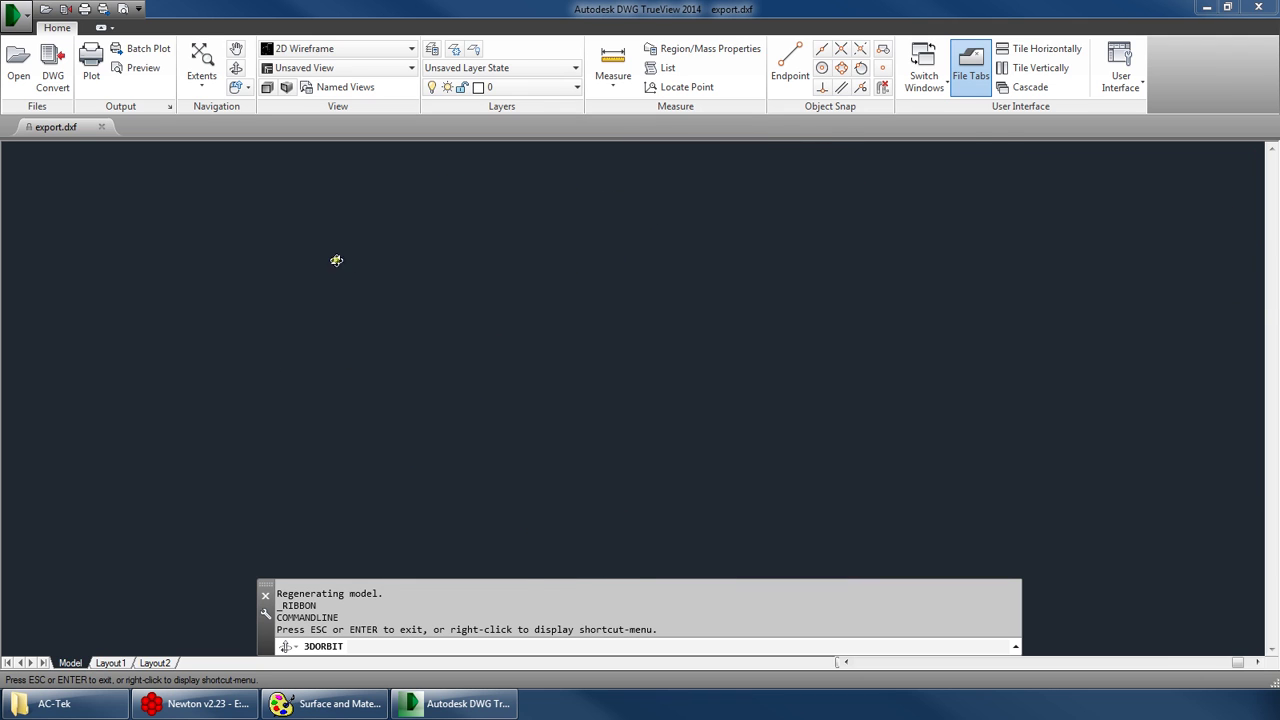
Review the drawing layers list, keep layer 0 current, orbit again and exit orbit mode
{"action": "left_click", "coordinate": [569, 88]}
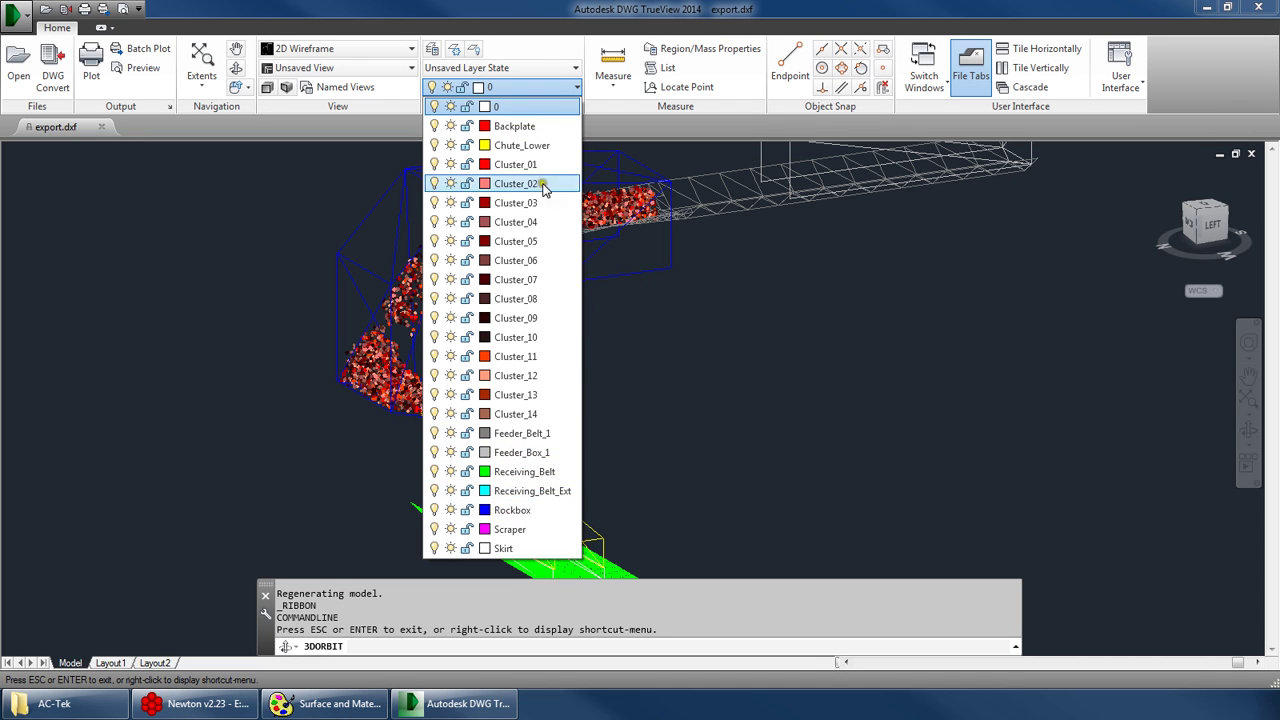
{"action": "left_click", "coordinate": [820, 416]}
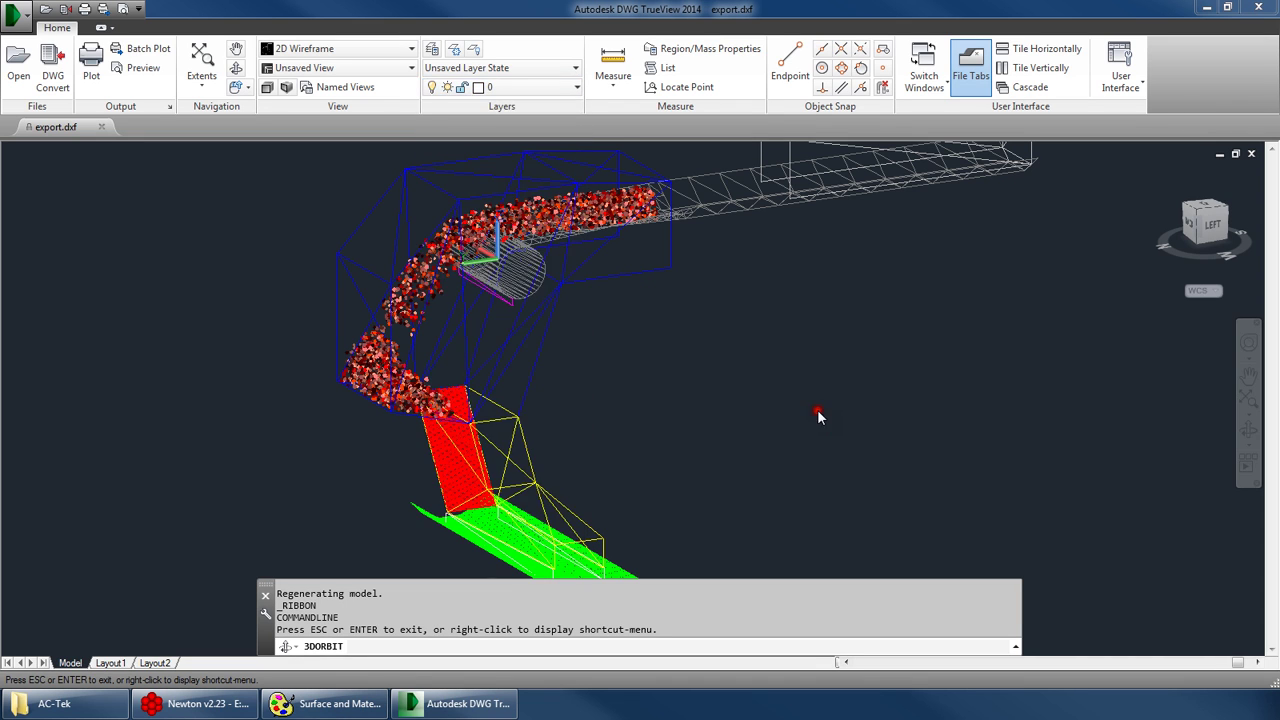
{"action": "left_click_drag", "start_coordinate": [820, 416], "coordinate": [591, 297]}
{"action": "key", "text": "Escape"}
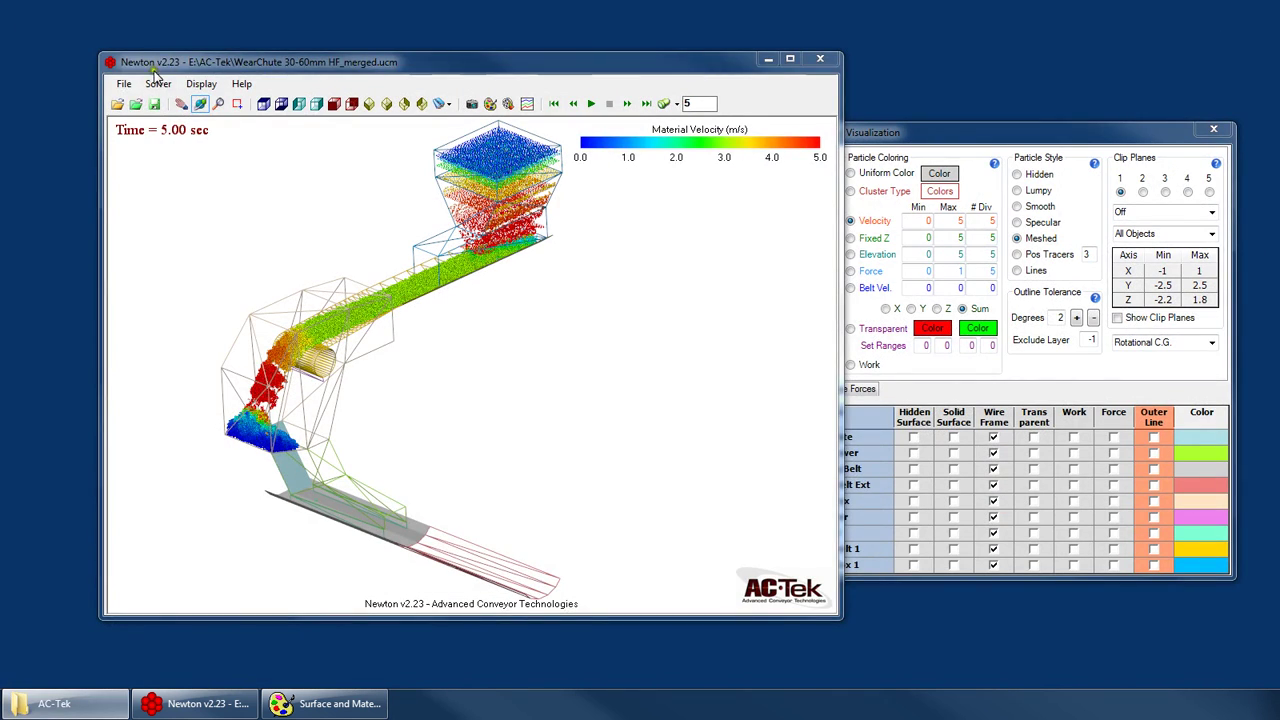
{"action": "left_click", "coordinate": [123, 84]}
{"action": "mouse_move", "coordinate": [200, 252]}
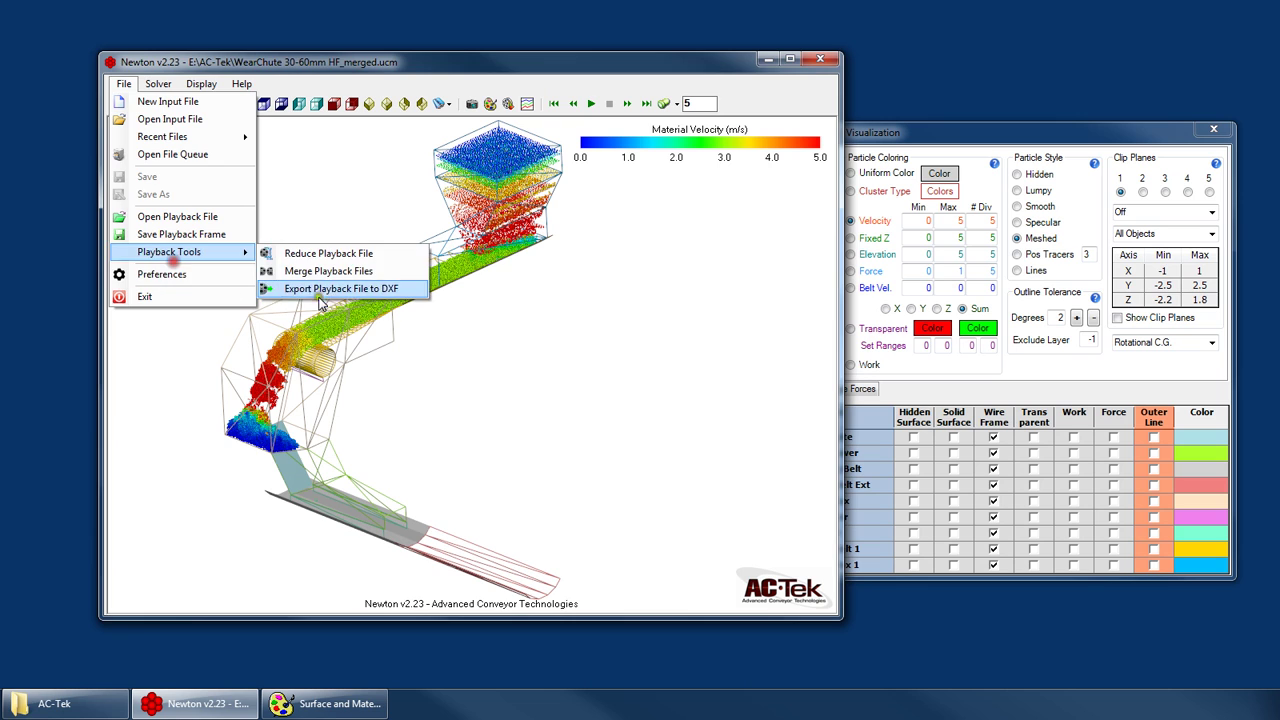
{"action": "left_click", "coordinate": [364, 287]}
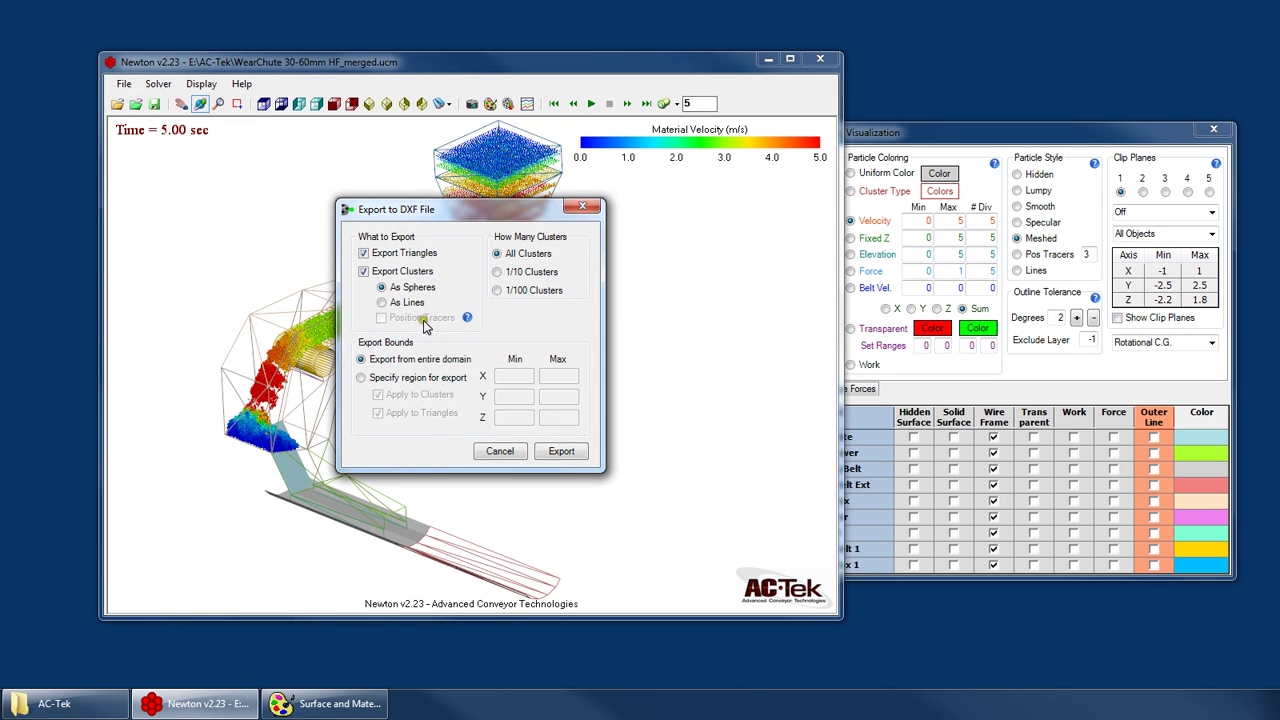
{"action": "left_click", "coordinate": [465, 318]}
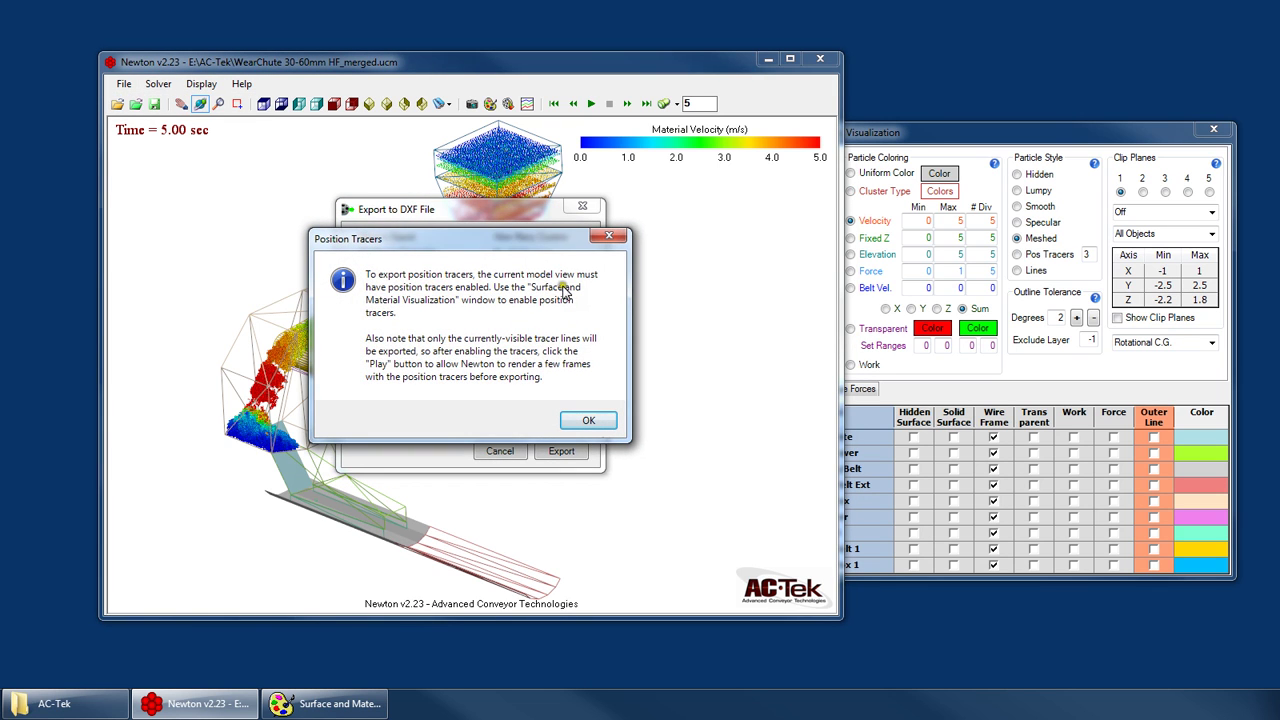
{"action": "left_click", "coordinate": [587, 419]}
Close the DXF settings, show particles as Pos Tracers, and play ahead to 5.14 sec
{"action": "left_click", "coordinate": [582, 206]}
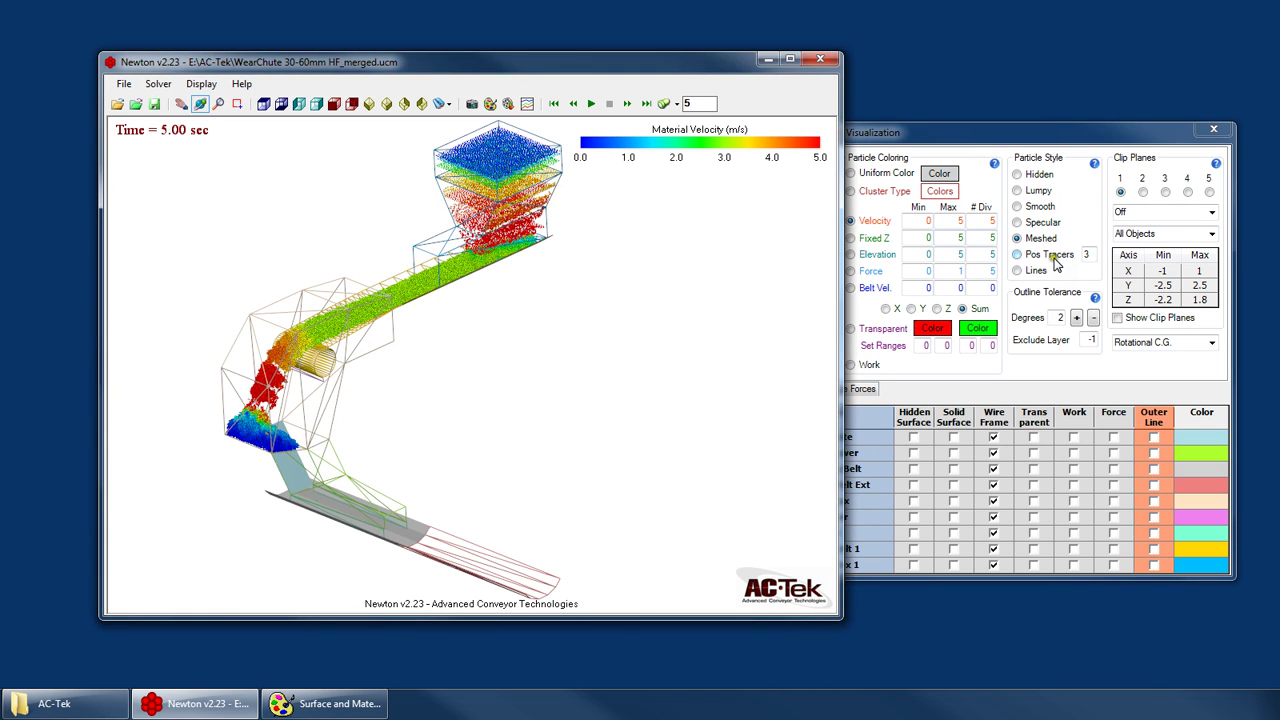
{"action": "left_click", "coordinate": [1053, 256]}
{"action": "left_click", "coordinate": [570, 66]}
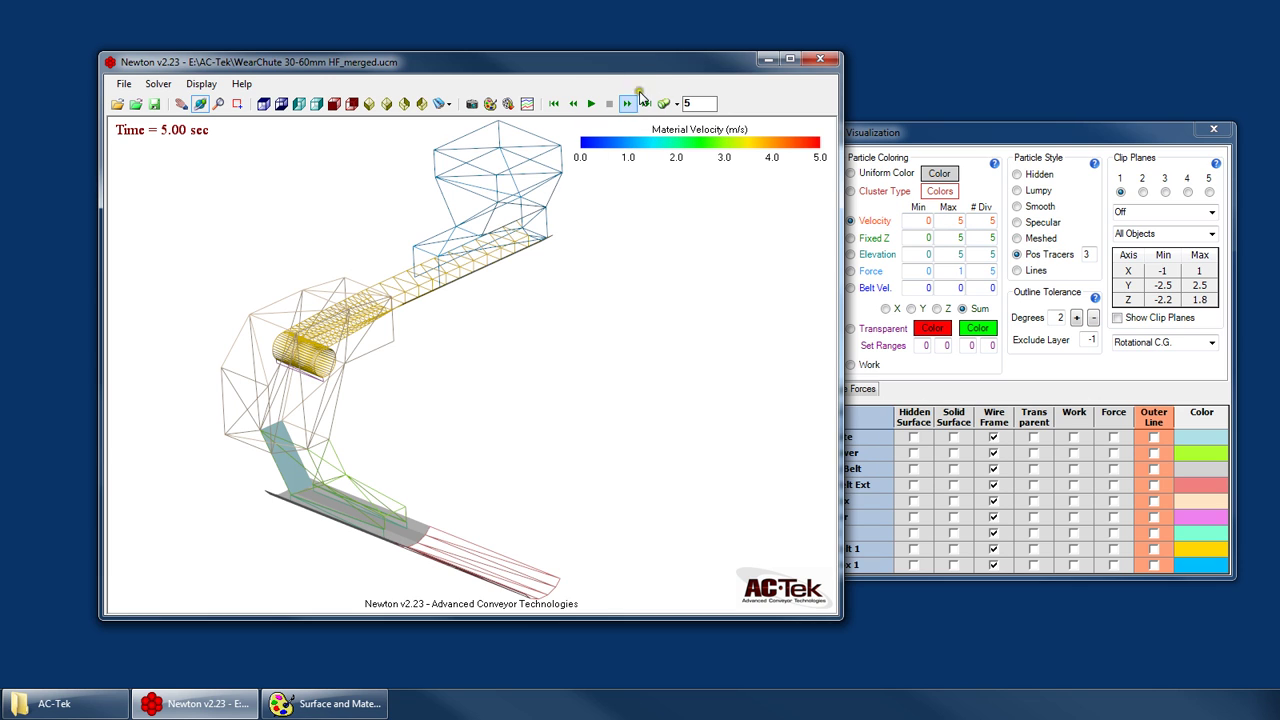
{"action": "left_click", "coordinate": [628, 103]}
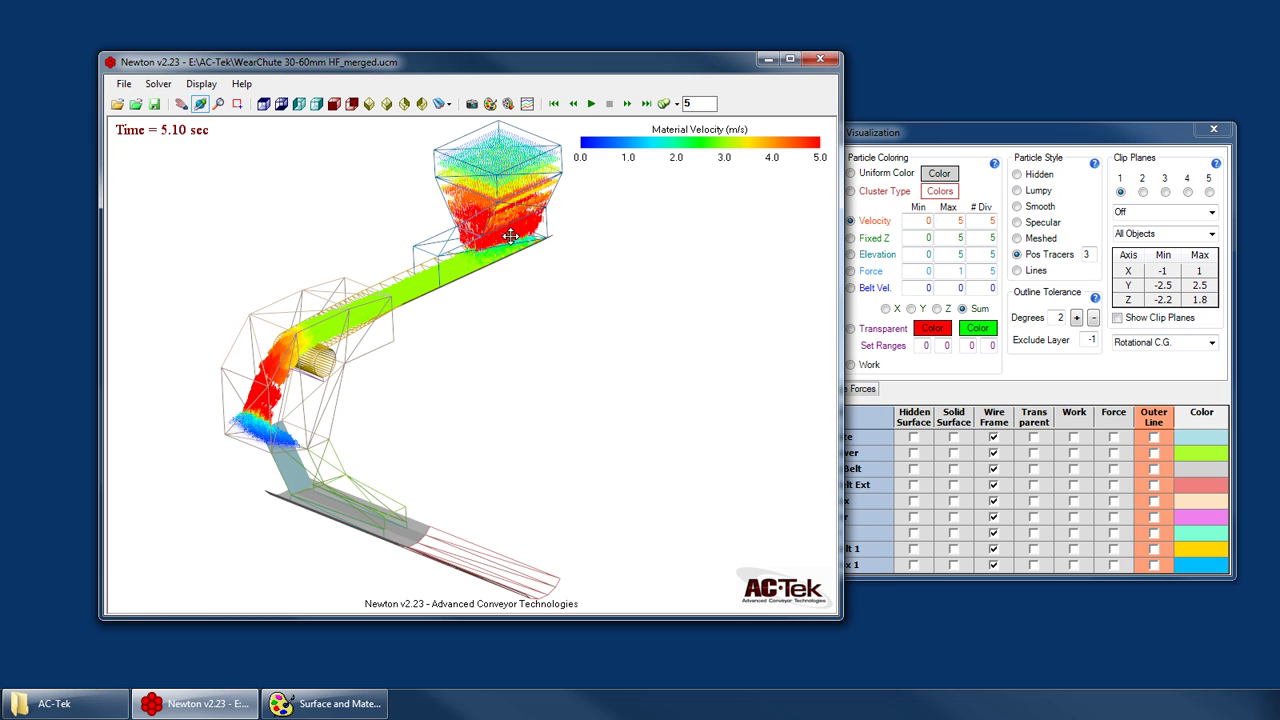
{"action": "left_click", "coordinate": [1040, 254]}
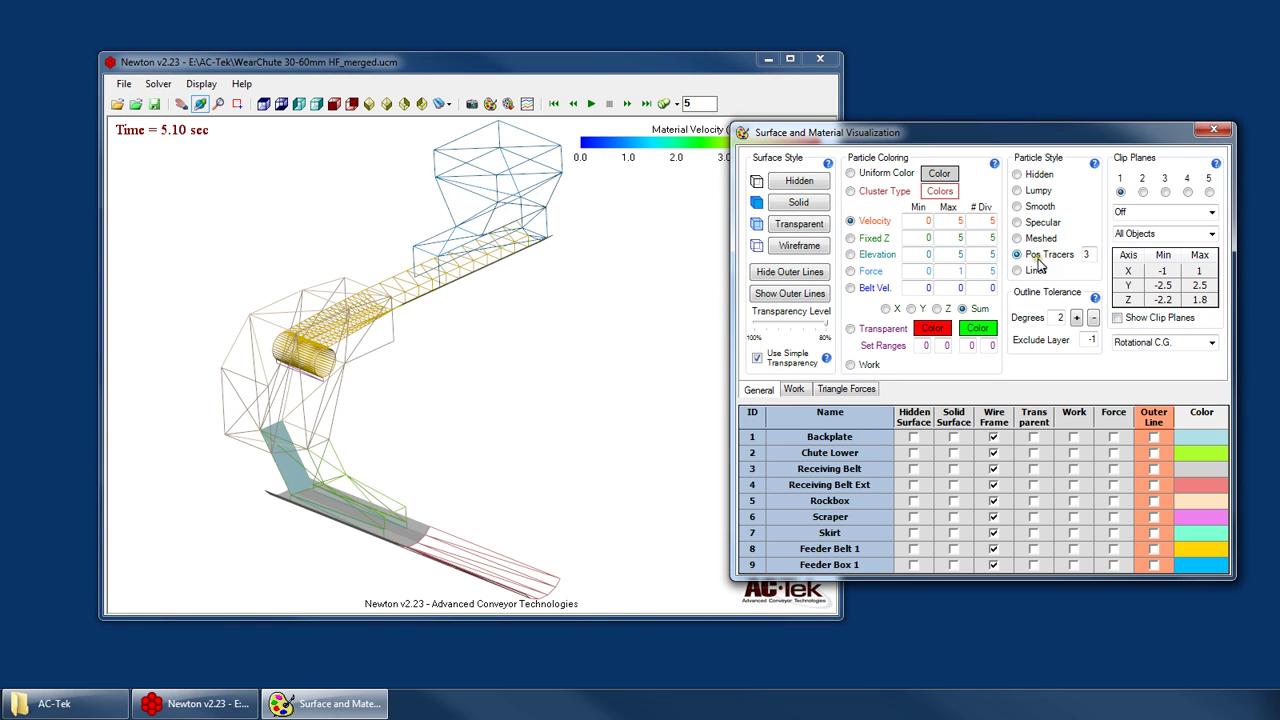
{"action": "left_click", "coordinate": [628, 104]}
Tick Position Tracers in the Export Playback File to DXF settings, then cancel without exporting
{"action": "left_click", "coordinate": [124, 84]}
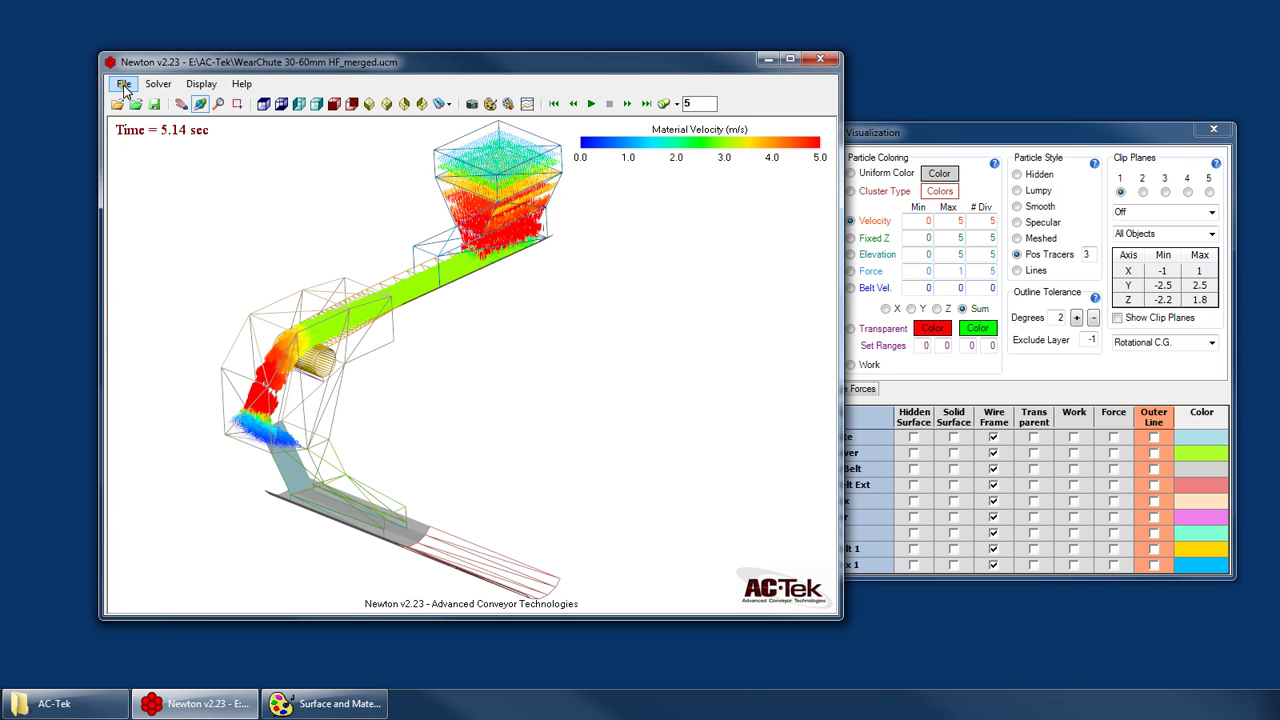
{"action": "mouse_move", "coordinate": [165, 252]}
{"action": "left_click", "coordinate": [330, 294]}
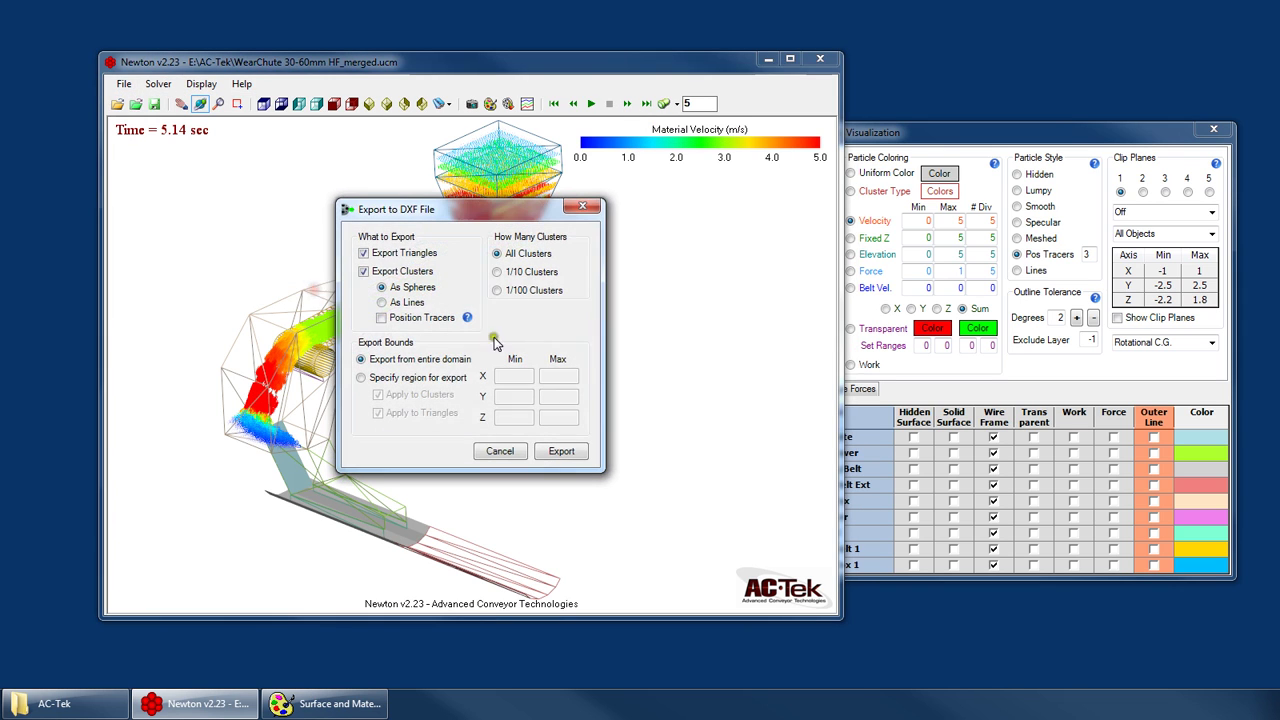
{"action": "left_click", "coordinate": [409, 320]}
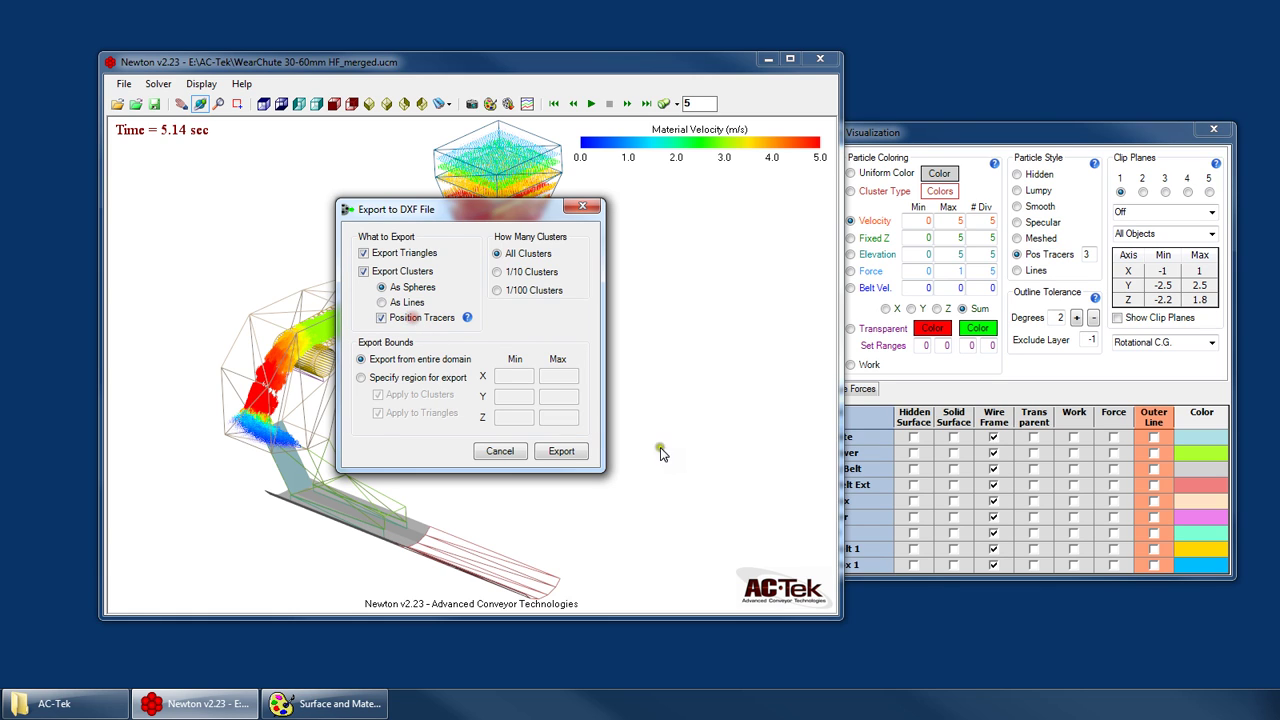
{"action": "left_click", "coordinate": [500, 451]}
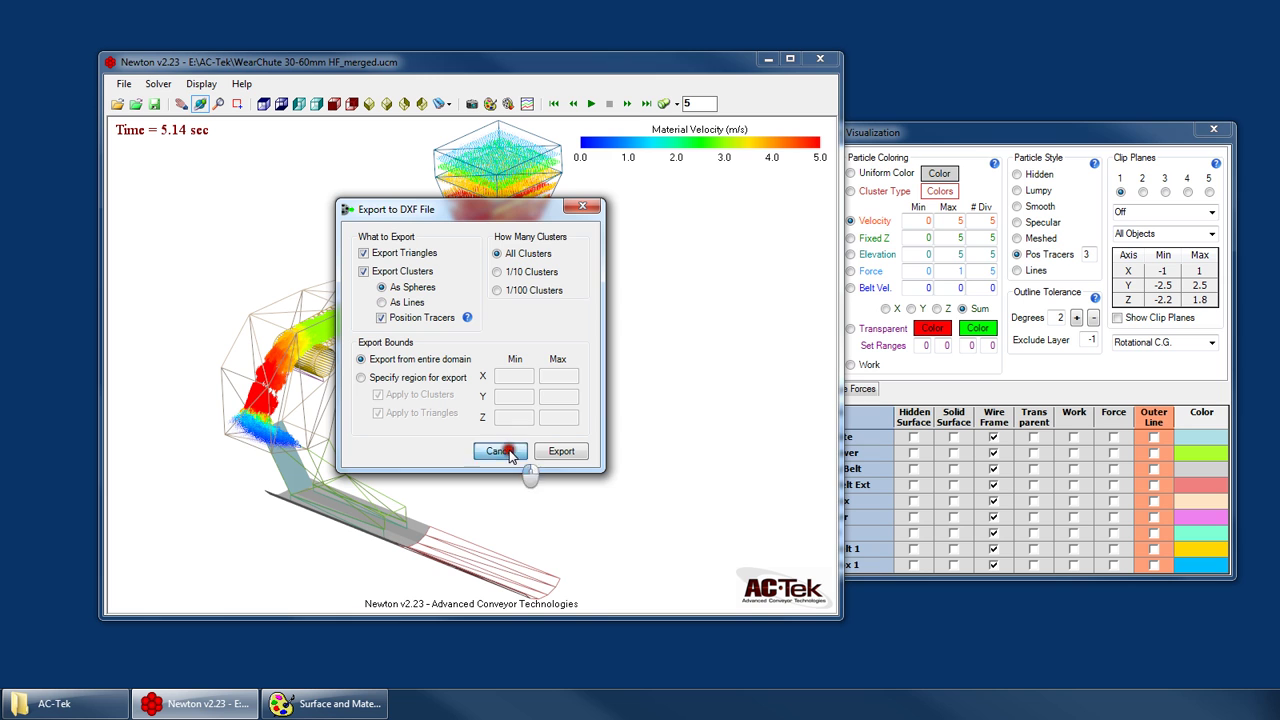
{"action": "left_click_drag", "start_coordinate": [357, 391], "coordinate": [393, 364]}
{"action": "scroll", "coordinate": [436, 404], "scroll_direction": "up", "scroll_amount": 3}
{"action": "scroll", "coordinate": [440, 415], "scroll_direction": "down", "scroll_amount": 2}
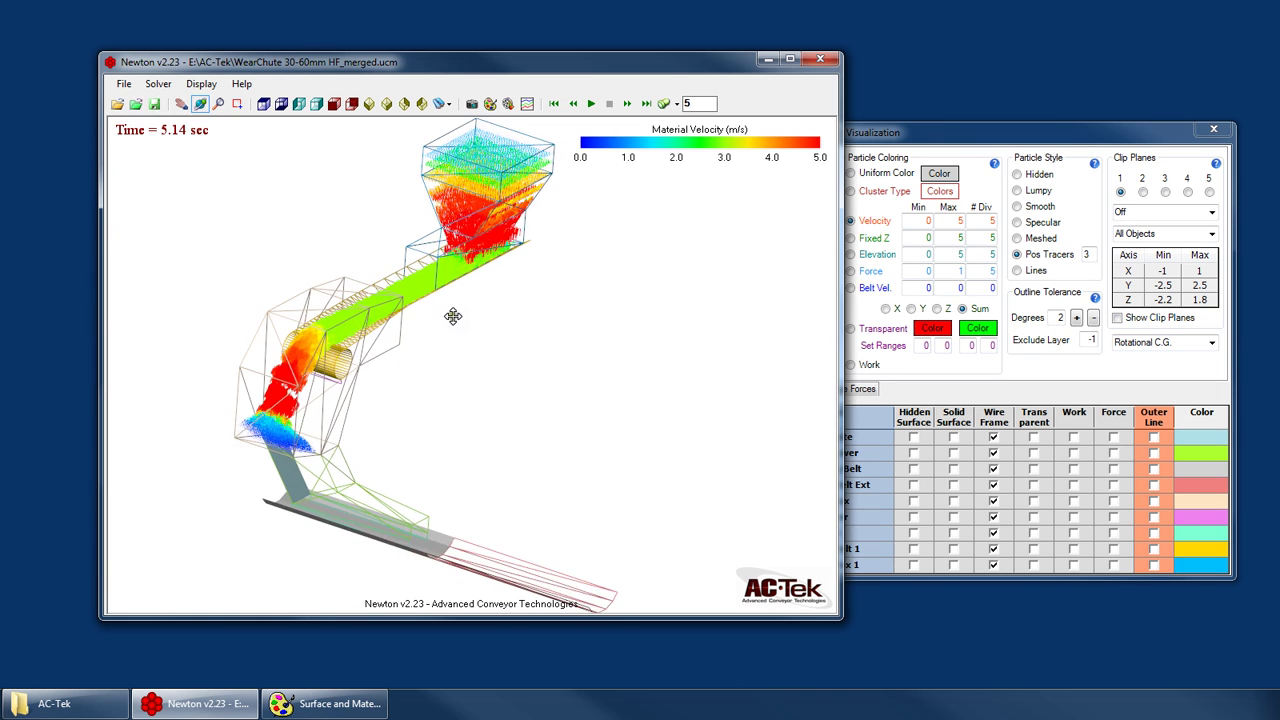
{"action": "left_click_drag", "start_coordinate": [444, 312], "coordinate": [343, 368]}
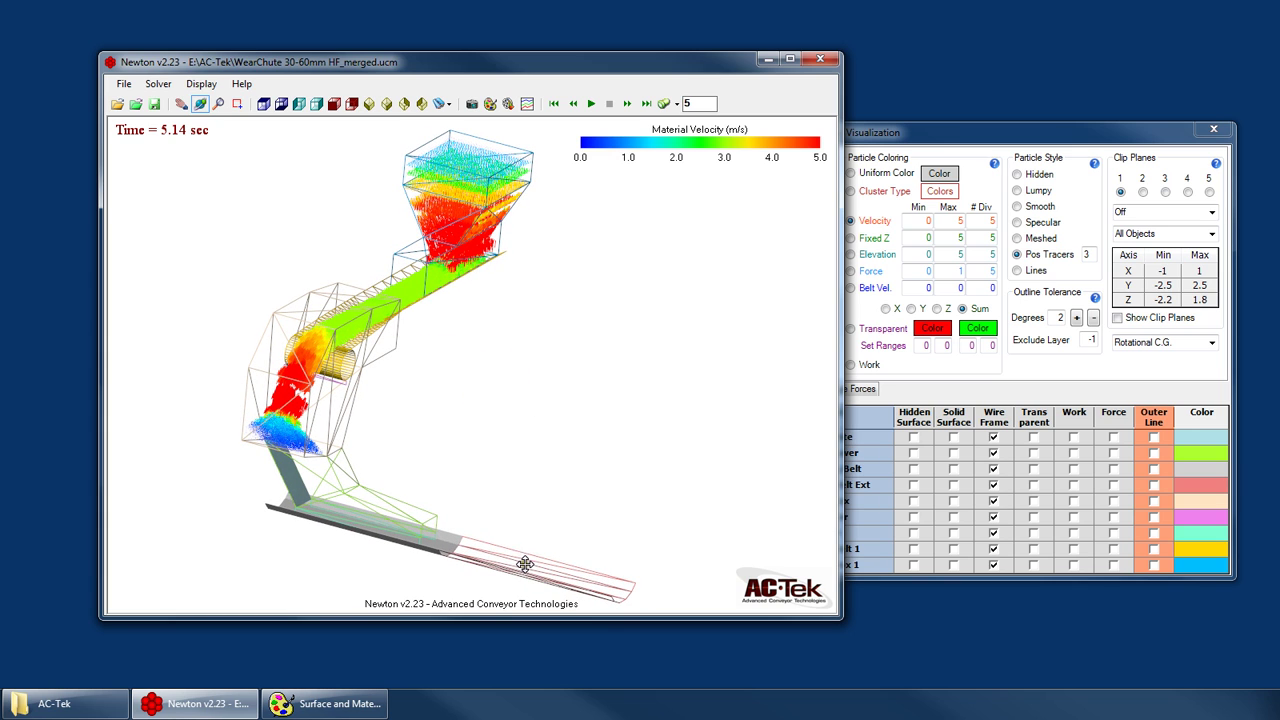
{"action": "left_click_drag", "start_coordinate": [478, 378], "coordinate": [414, 331]}
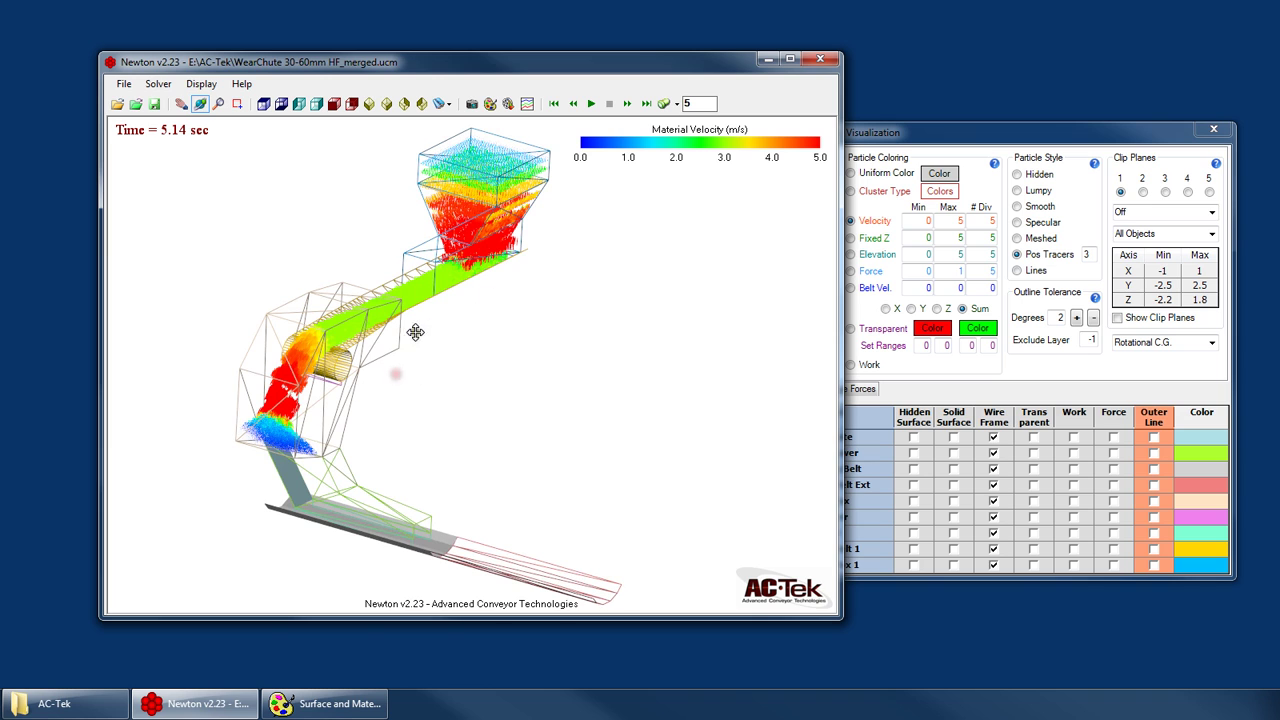
{"action": "left_click_drag", "start_coordinate": [370, 476], "coordinate": [523, 363]}
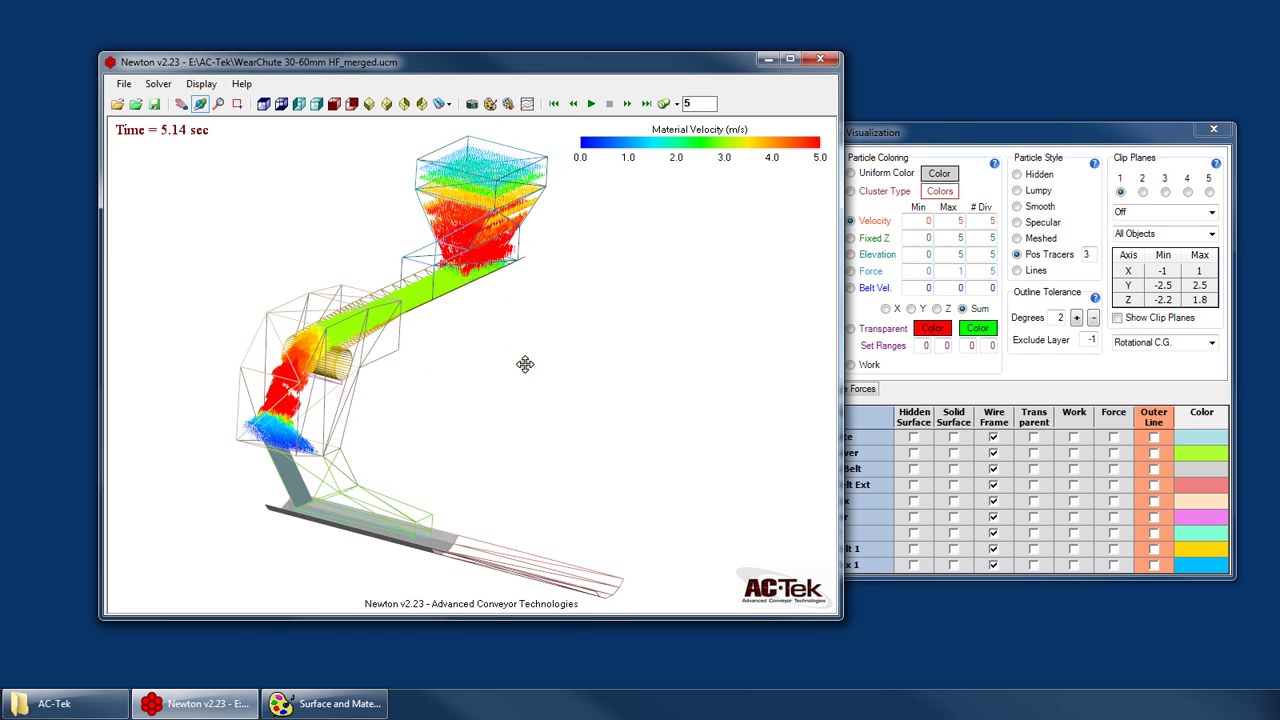
{"action": "left_click_drag", "start_coordinate": [476, 320], "coordinate": [509, 286]}
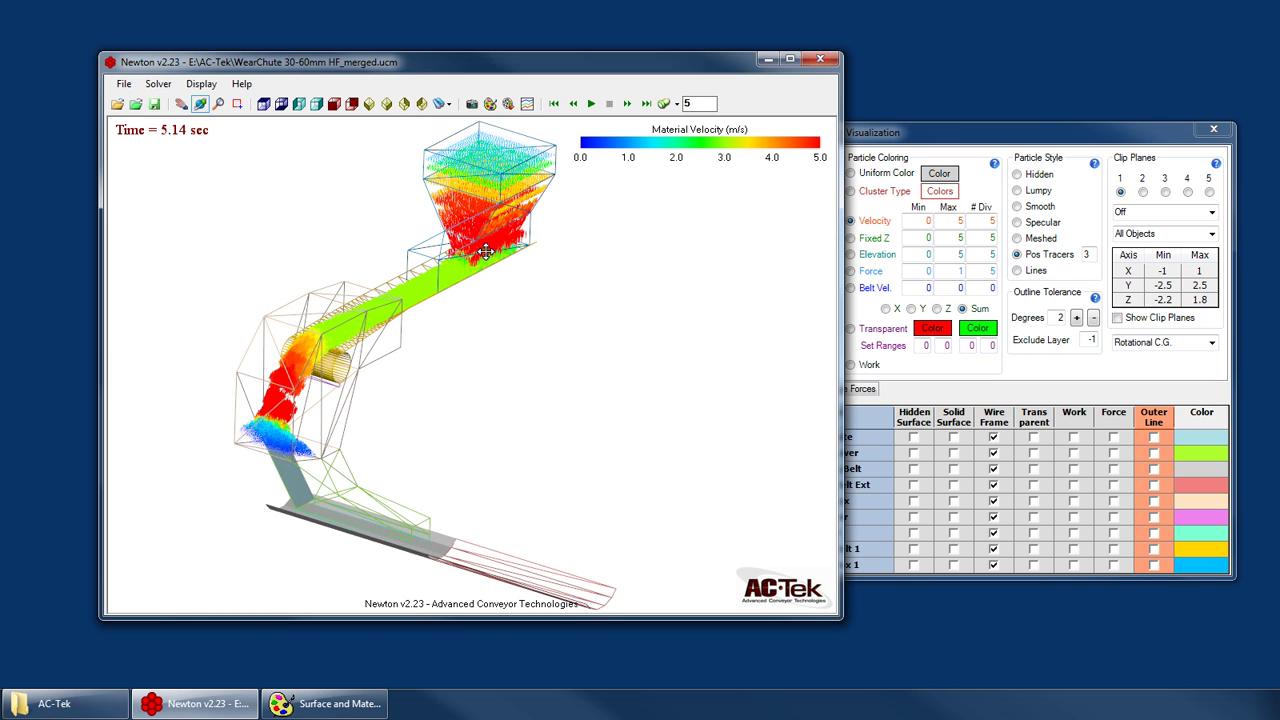
{"action": "scroll", "coordinate": [263, 570], "scroll_direction": "up", "scroll_amount": 3}
{"action": "left_click_drag", "start_coordinate": [263, 570], "coordinate": [263, 390]}
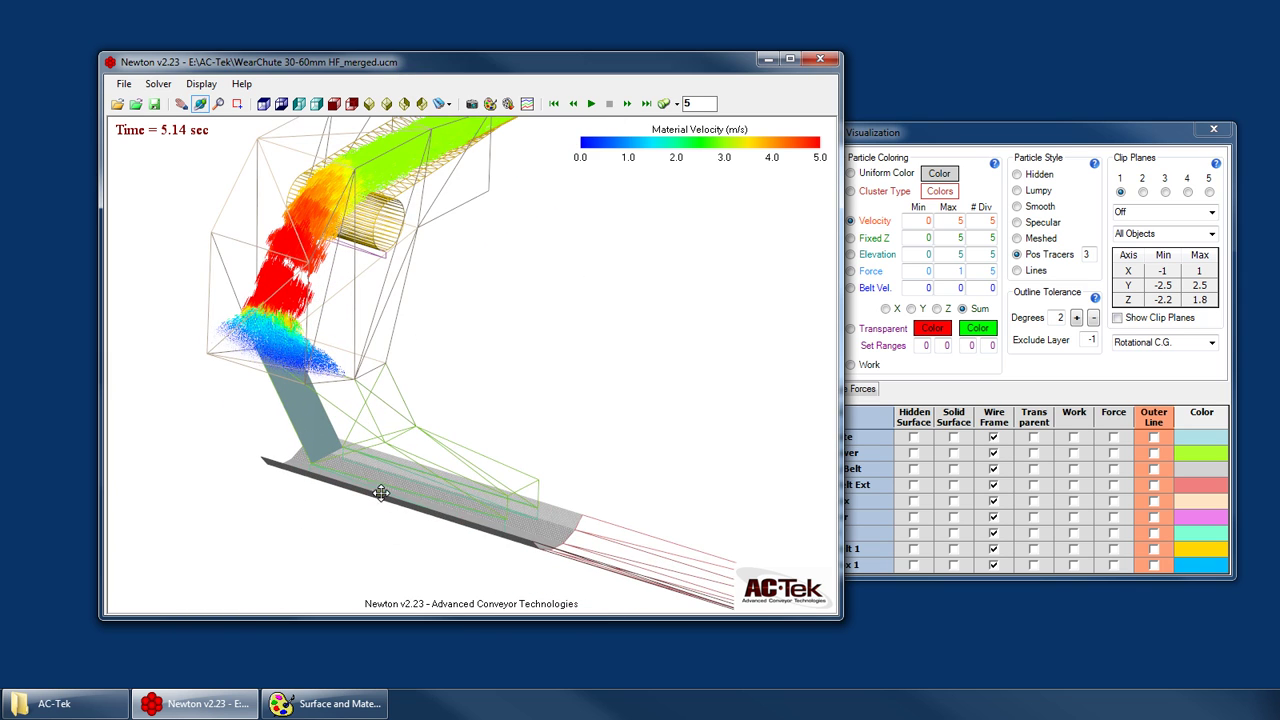
{"action": "scroll", "coordinate": [381, 493], "scroll_direction": "down", "scroll_amount": 2}
{"action": "left_click", "coordinate": [124, 84]}
{"action": "left_click", "coordinate": [126, 87]}
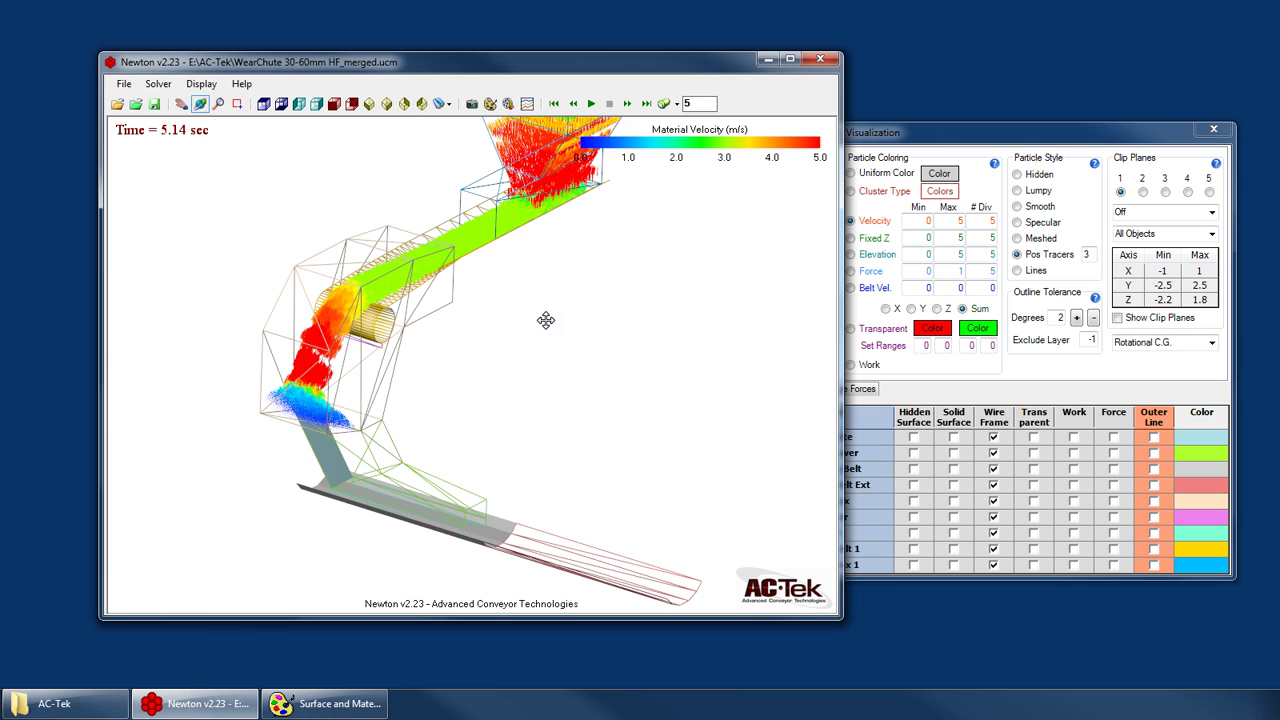
{"action": "left_click_drag", "start_coordinate": [418, 57], "coordinate": [431, 33]}
{"action": "left_click_drag", "start_coordinate": [470, 240], "coordinate": [408, 384]}
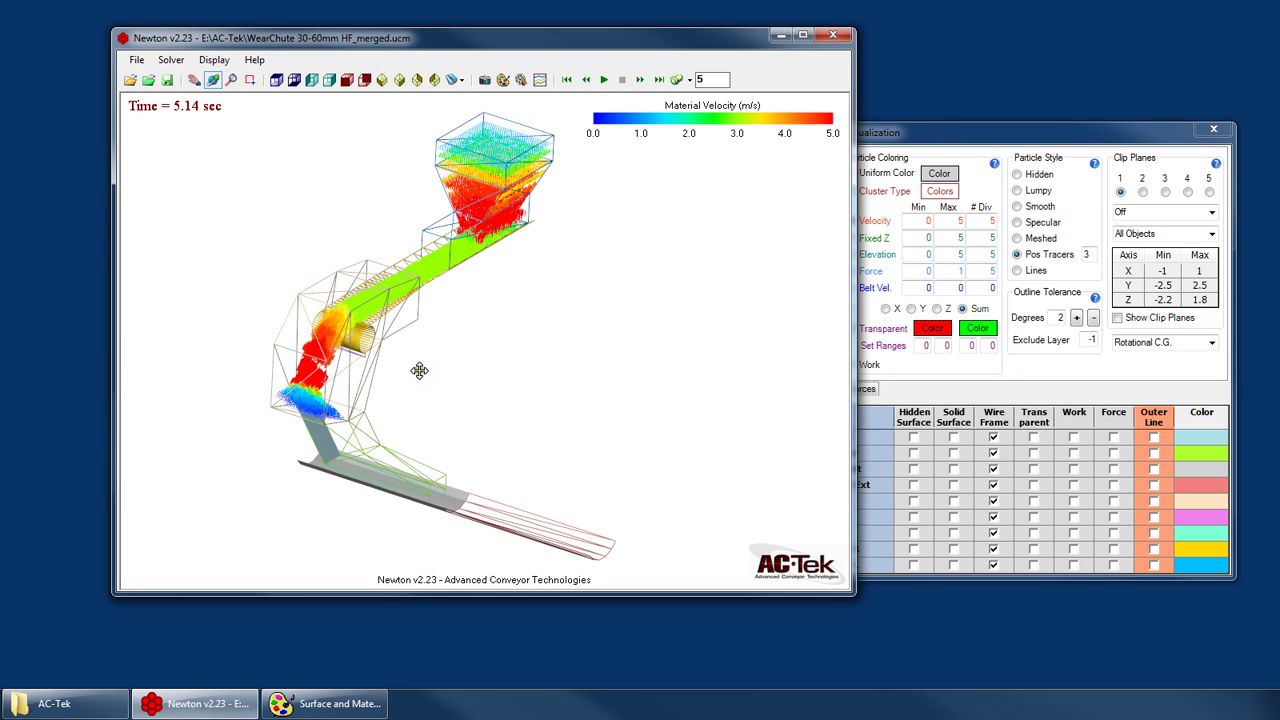